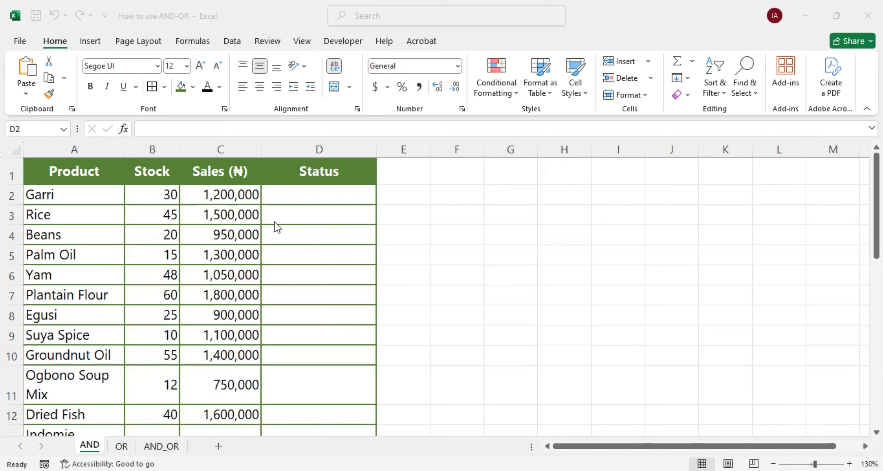
Look over the Stock and Sales columns that supply the rule's two conditions
{"action": "left_click", "coordinate": [221, 190]}
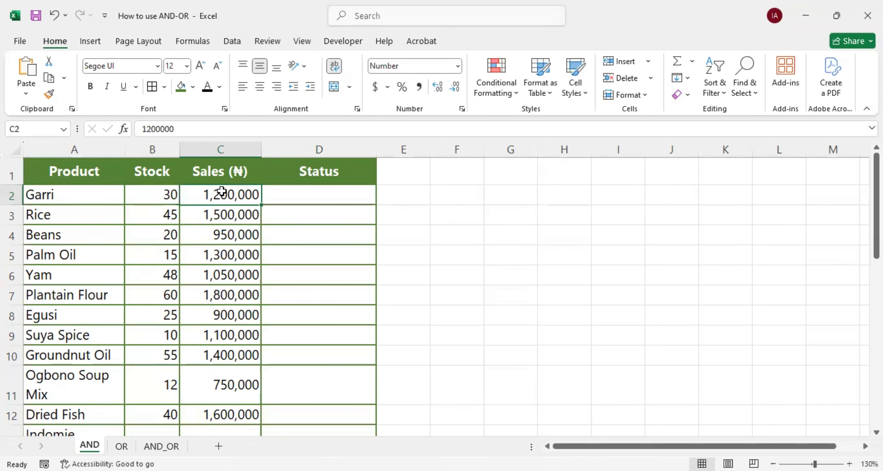
{"action": "left_click", "coordinate": [153, 149]}
{"action": "left_click", "coordinate": [215, 147]}
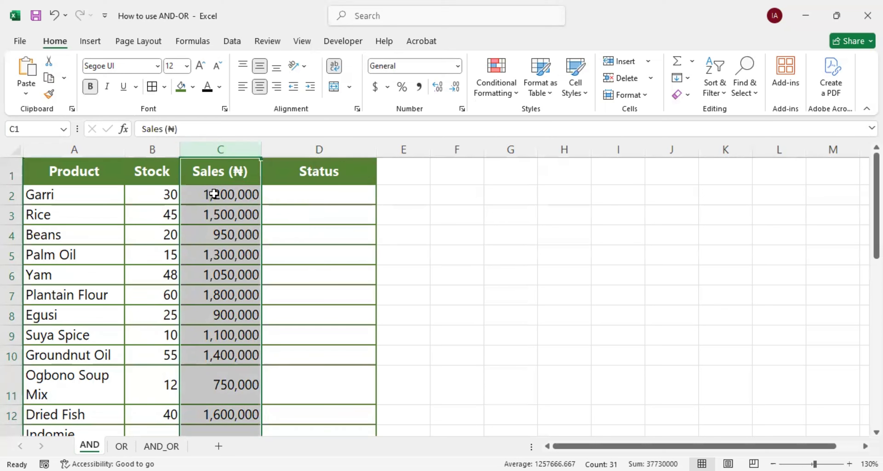
Start a new conditional formatting rule for cell D2 that uses a formula to determine which cells to format
{"action": "left_click", "coordinate": [306, 197]}
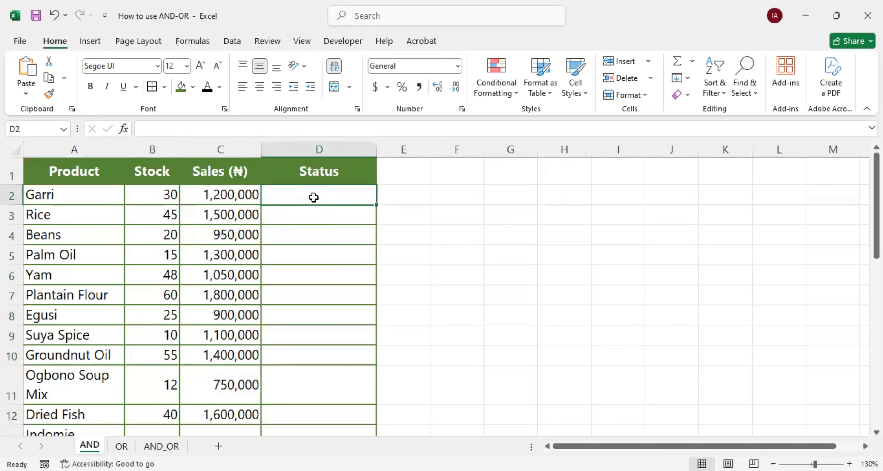
{"action": "left_click", "coordinate": [517, 95]}
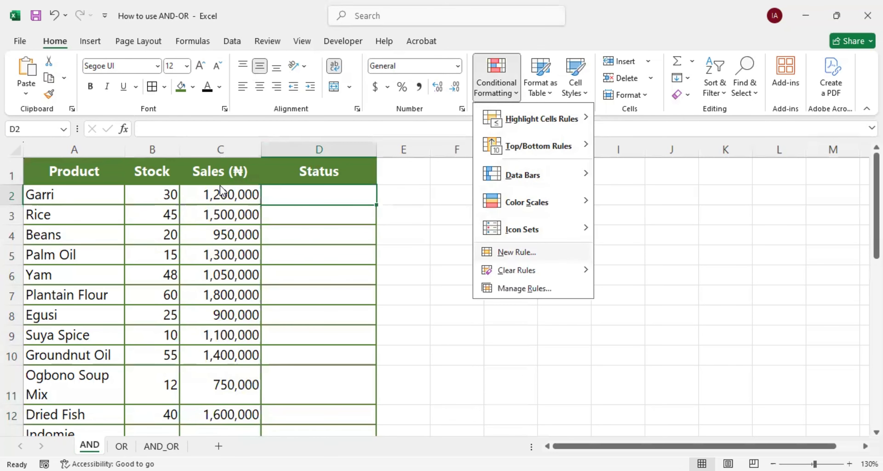
{"action": "left_click", "coordinate": [532, 247]}
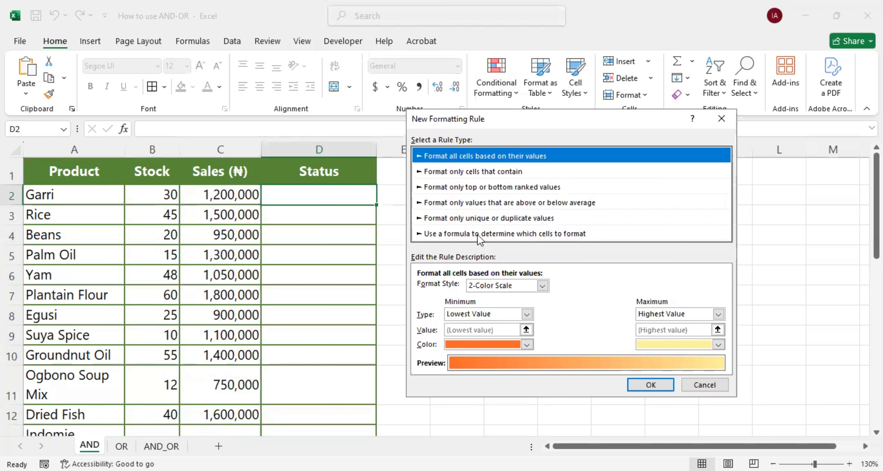
{"action": "left_click", "coordinate": [554, 236]}
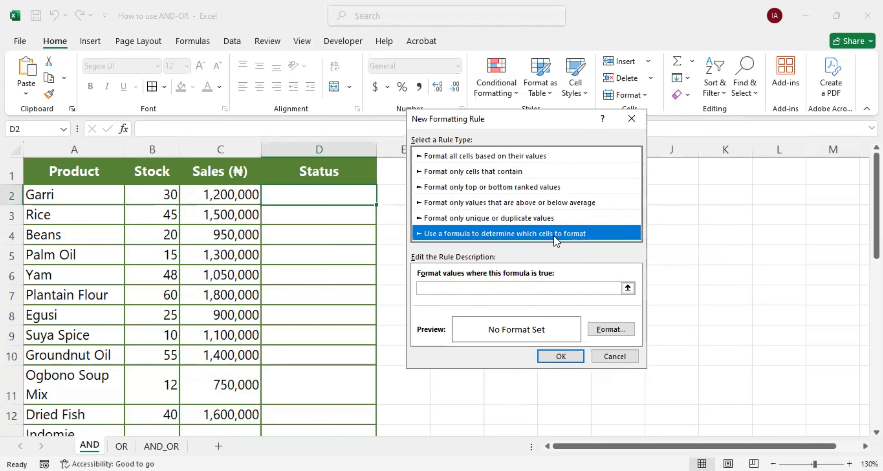
Enter the rule formula =AND($B$2<50,$C$2>1000000), referencing Garri's stock and sales cells
{"action": "left_click", "coordinate": [479, 289]}
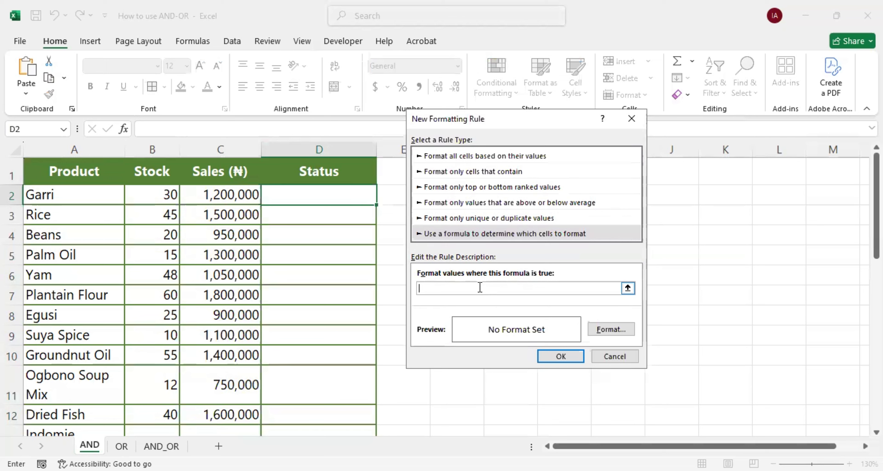
{"action": "type", "text": "="}
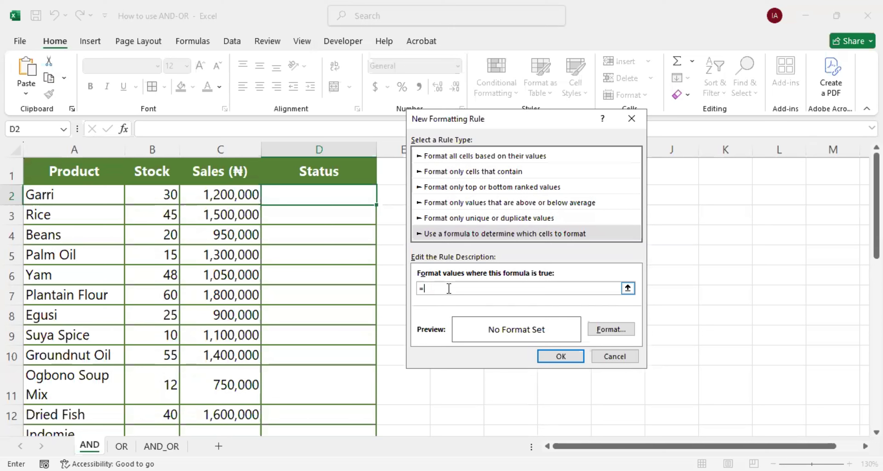
{"action": "type", "text": "AND("}
{"action": "left_click", "coordinate": [162, 193]}
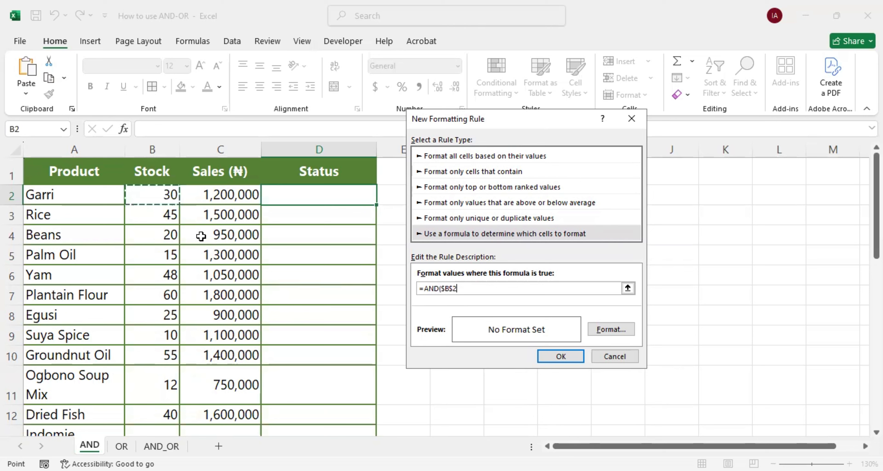
{"action": "type", "text": "<50,"}
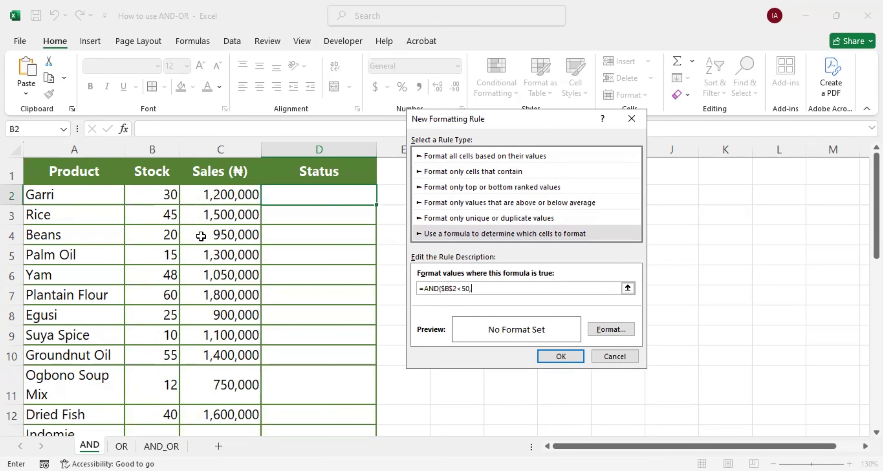
{"action": "left_click", "coordinate": [220, 194]}
{"action": "type", "text": ">1000000"}
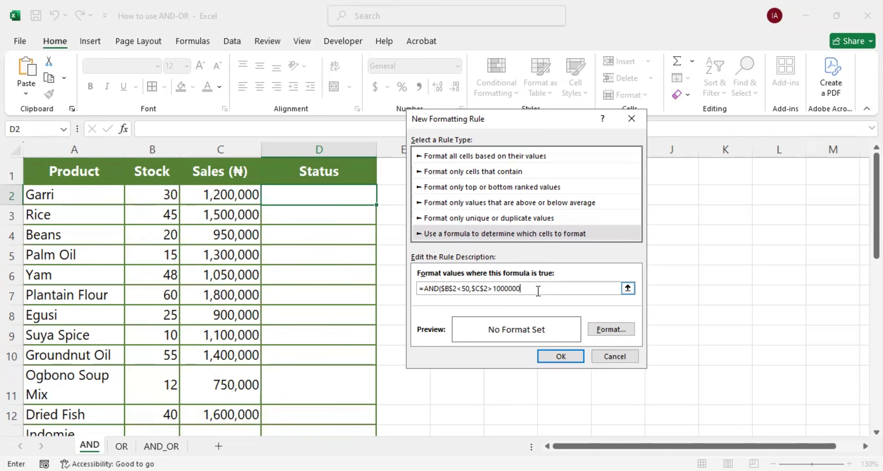
{"action": "type", "text": ")"}
Give the rule a solid green fill from the theme colors and create the rule
{"action": "left_click", "coordinate": [607, 329]}
{"action": "left_click", "coordinate": [611, 164]}
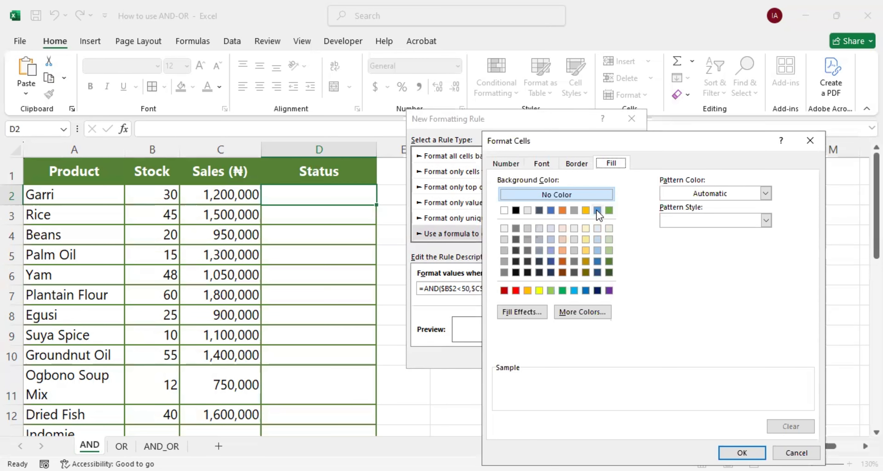
{"action": "left_click", "coordinate": [608, 209]}
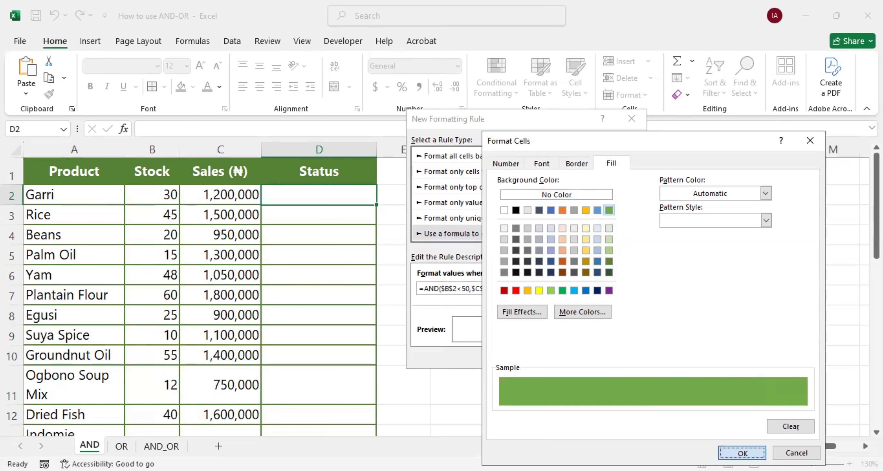
{"action": "left_click", "coordinate": [740, 452]}
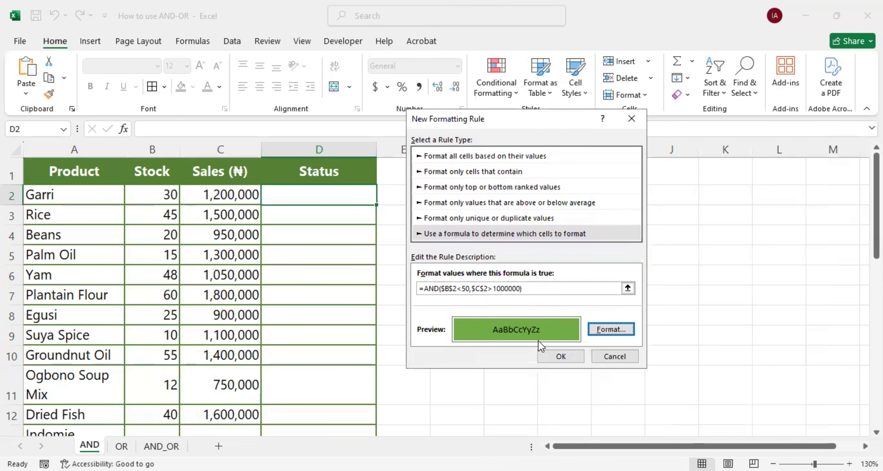
{"action": "left_click", "coordinate": [569, 356]}
Check Garri's Status cell against its Stock and Sales values
{"action": "left_click", "coordinate": [309, 227]}
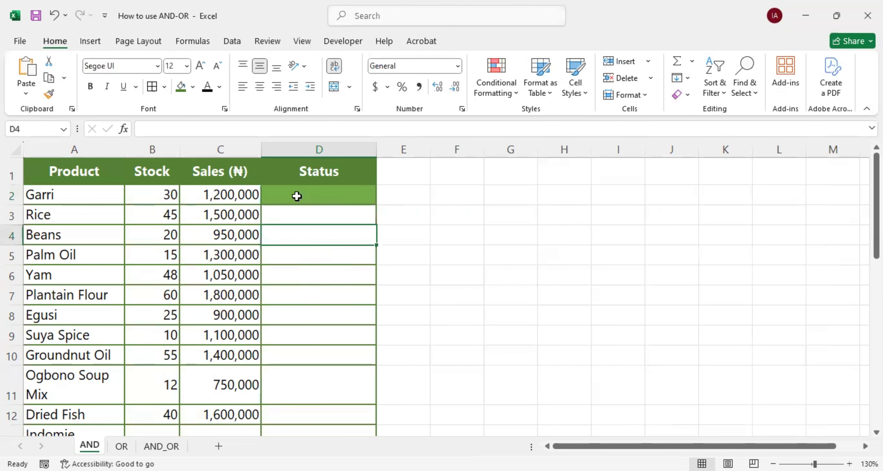
{"action": "left_click", "coordinate": [308, 196]}
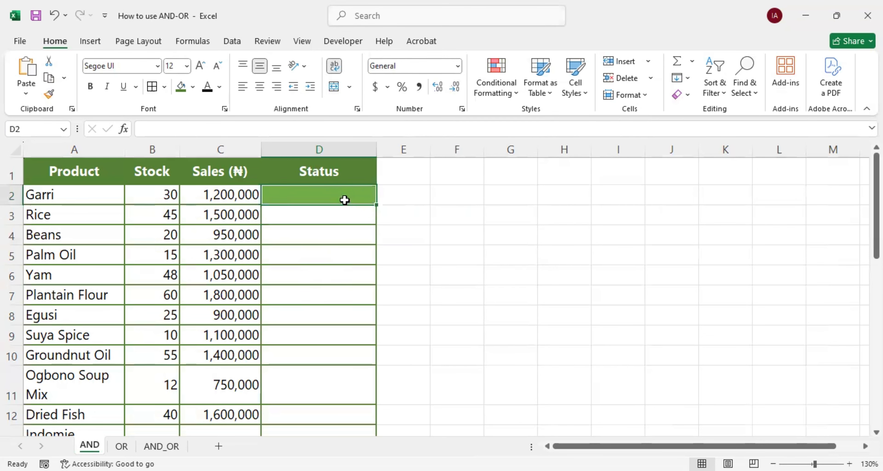
{"action": "left_click", "coordinate": [167, 197]}
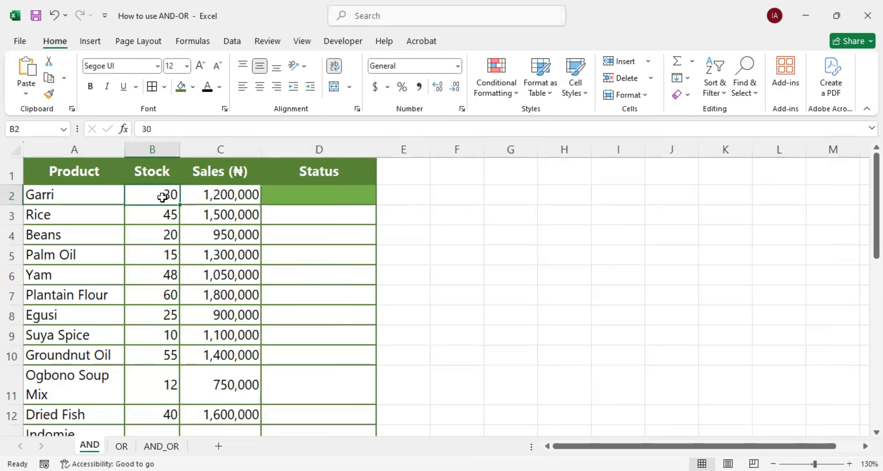
{"action": "left_click", "coordinate": [217, 198]}
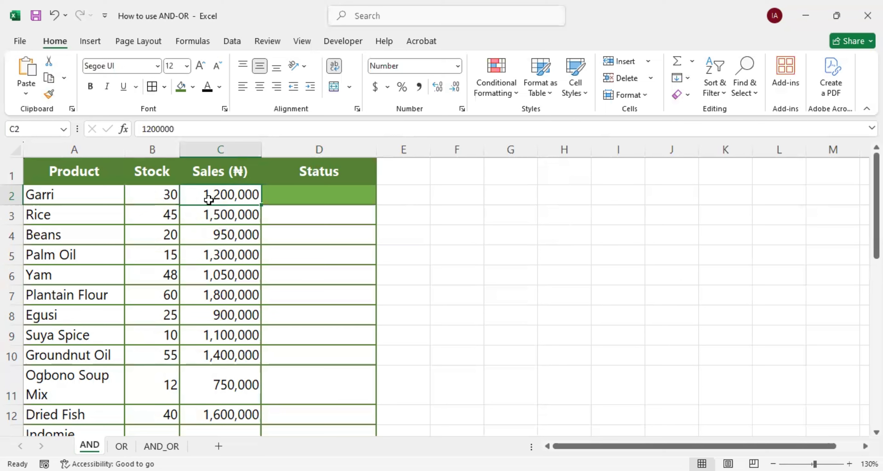
Edit D2's conditional formatting rule so that its formula uses the relative stock reference B2 instead of an absolute one
{"action": "left_click", "coordinate": [308, 193]}
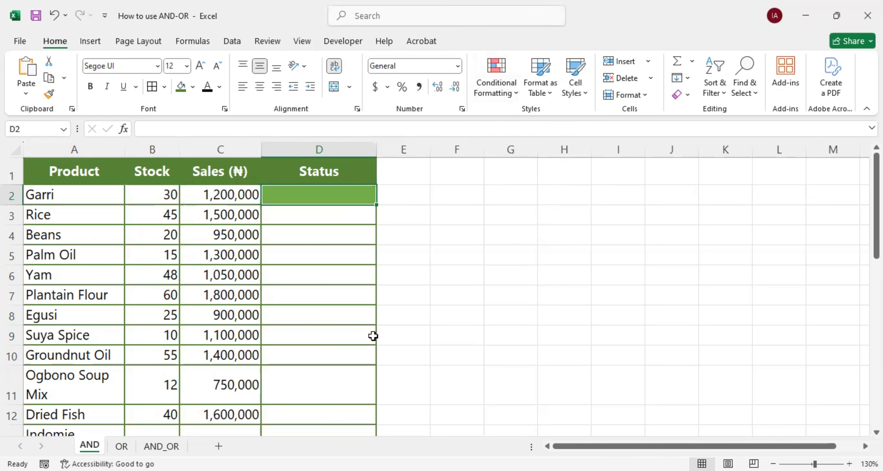
{"action": "left_click", "coordinate": [521, 97]}
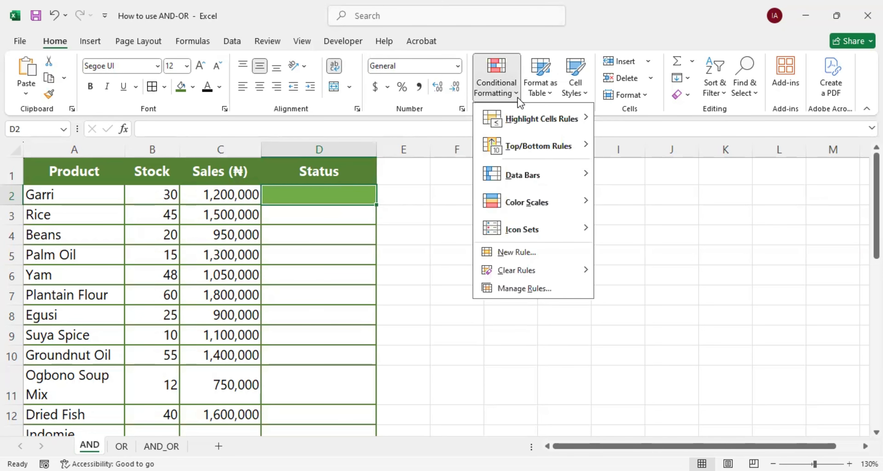
{"action": "left_click", "coordinate": [530, 289]}
{"action": "left_click", "coordinate": [378, 225]}
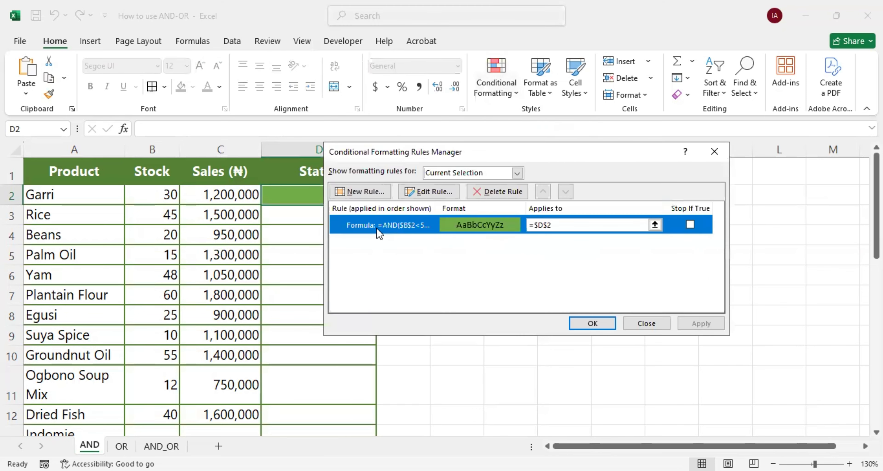
{"action": "left_click", "coordinate": [431, 192]}
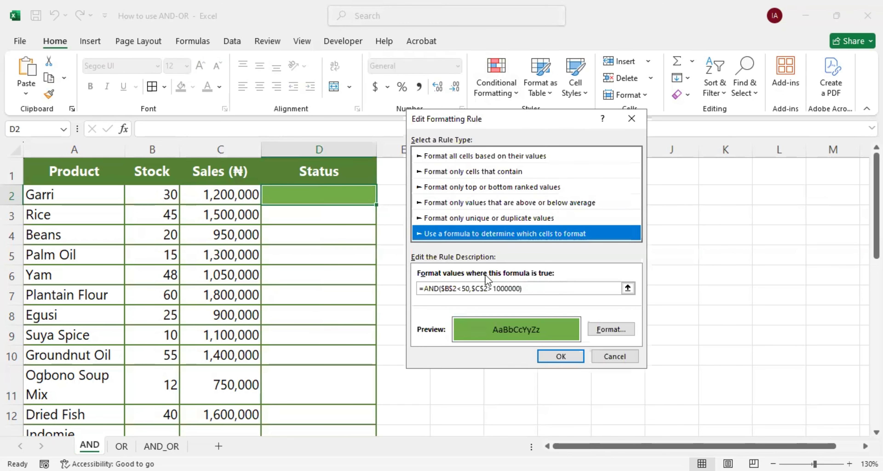
{"action": "left_click", "coordinate": [446, 289]}
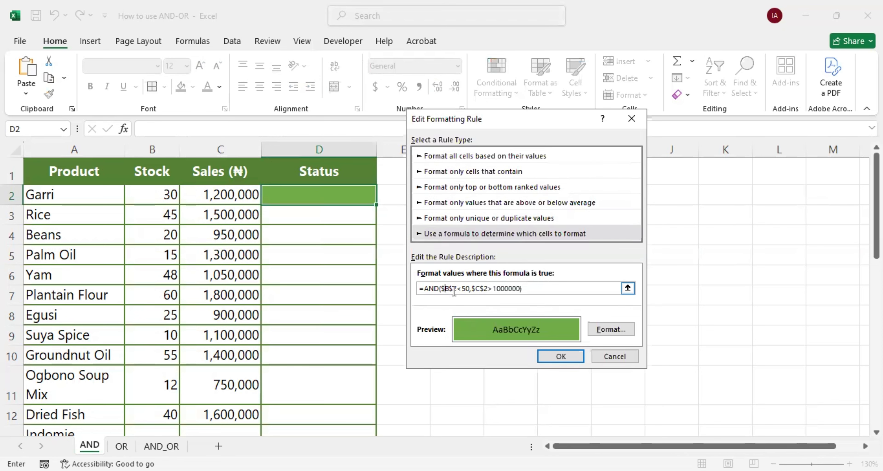
{"action": "left_click", "coordinate": [453, 290]}
{"action": "key", "text": "BackSpace"}
{"action": "key", "text": "BackSpace"}
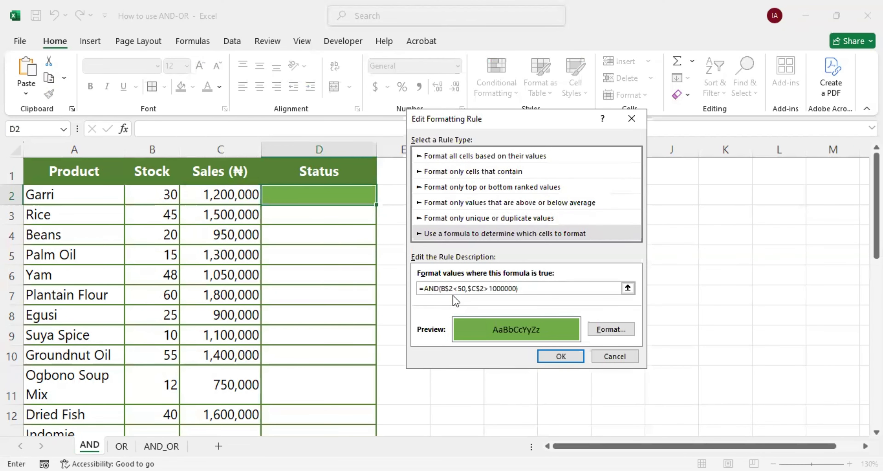
{"action": "left_click", "coordinate": [449, 290]}
{"action": "key", "text": "BackSpace"}
Make the sales reference in the rule formula relative as C2, giving =AND(B2<50,C2>1000000), and apply the edited rule
{"action": "left_click", "coordinate": [468, 290]}
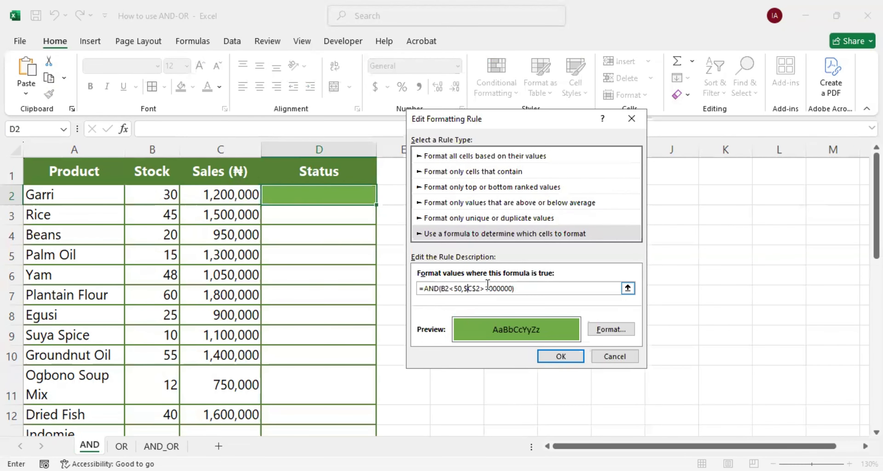
{"action": "key", "text": "BackSpace"}
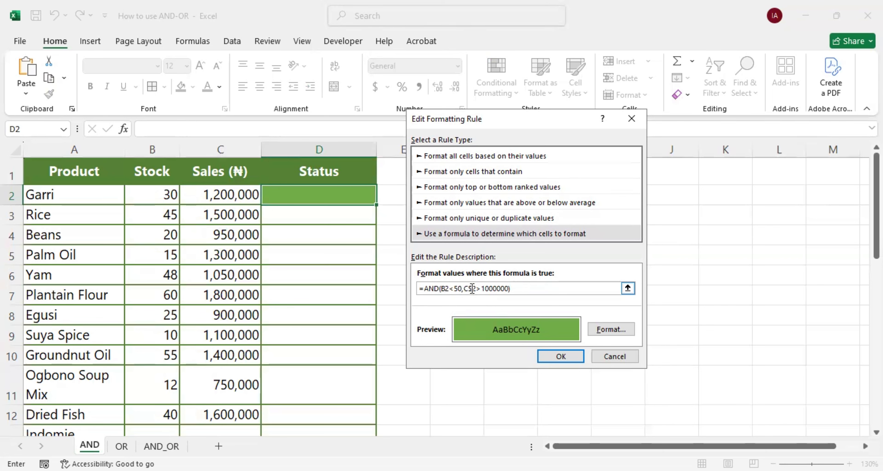
{"action": "left_click", "coordinate": [472, 289]}
{"action": "key", "text": "BackSpace"}
{"action": "left_click", "coordinate": [560, 356]}
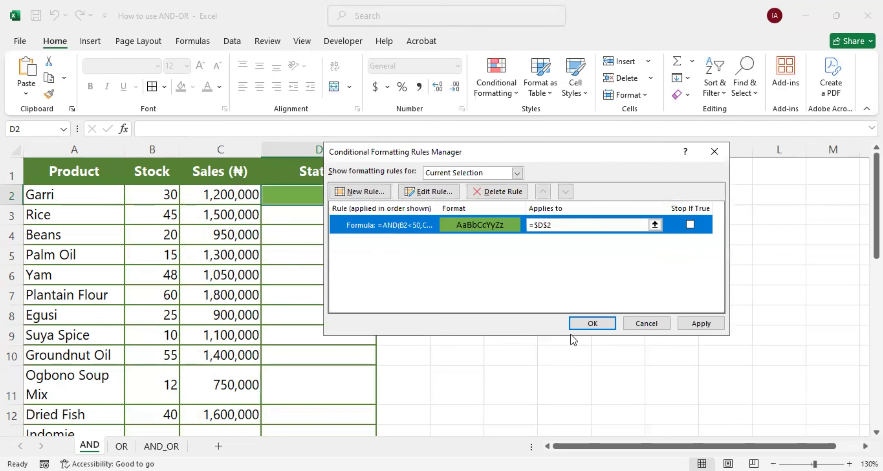
{"action": "left_click", "coordinate": [687, 322]}
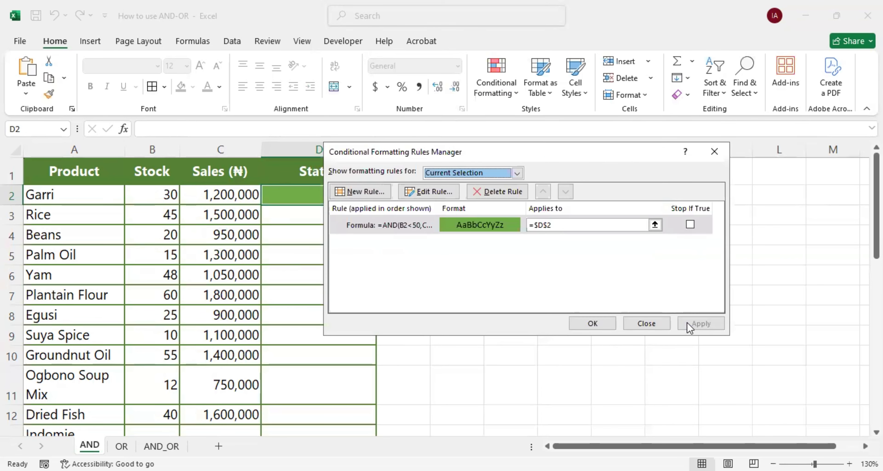
{"action": "left_click", "coordinate": [584, 322]}
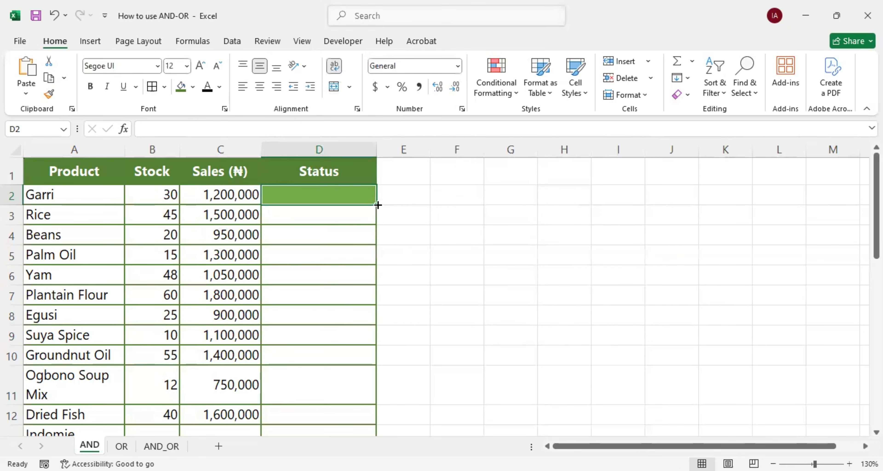
Copy the conditional formatting of D2 down the Status column through D31
{"action": "left_click_drag", "start_coordinate": [378, 205], "coordinate": [377, 422]}
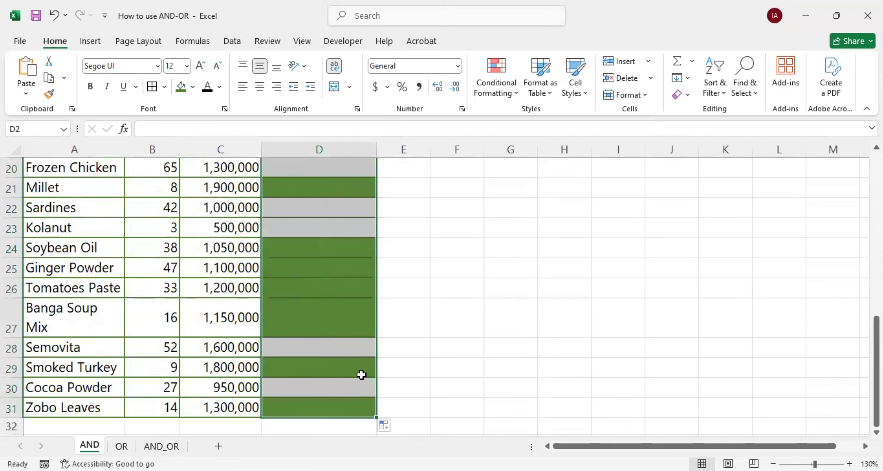
{"action": "scroll", "coordinate": [345, 321], "scroll_direction": "up", "scroll_amount": 7}
{"action": "left_click", "coordinate": [330, 231]}
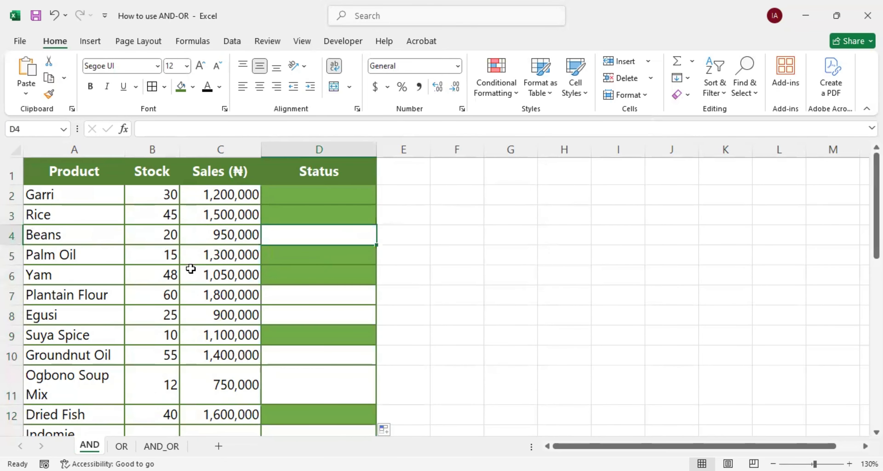
Check the Stock and Sales values of Palm Oil and Yam against the rule's conditions
{"action": "left_click", "coordinate": [162, 256]}
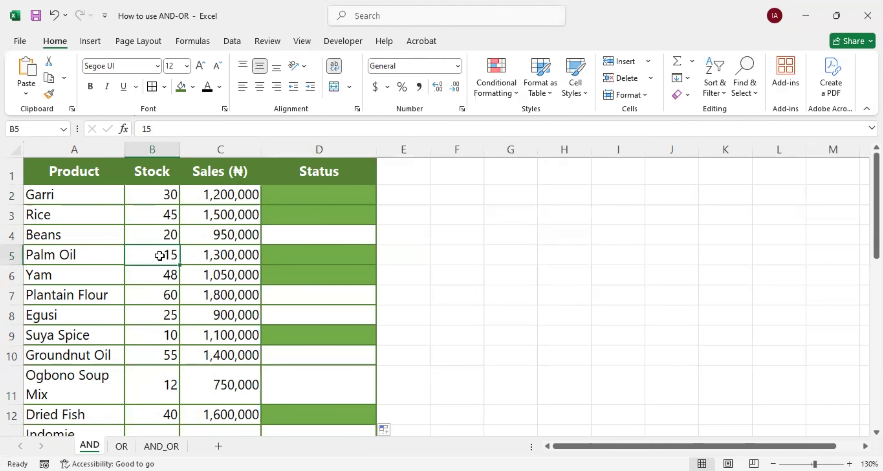
{"action": "left_click", "coordinate": [216, 257]}
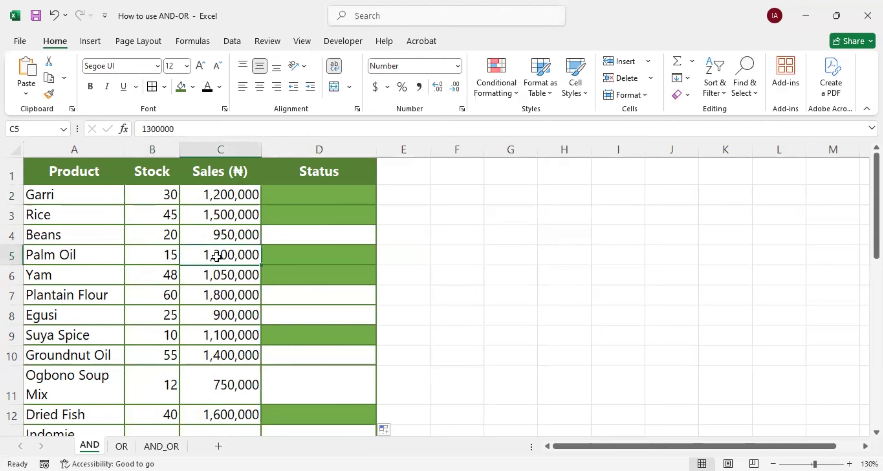
{"action": "left_click", "coordinate": [165, 279]}
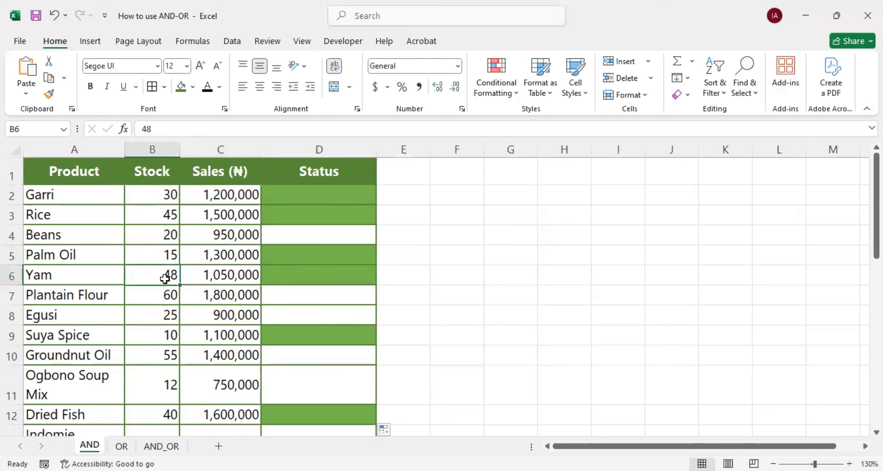
{"action": "left_click", "coordinate": [230, 277]}
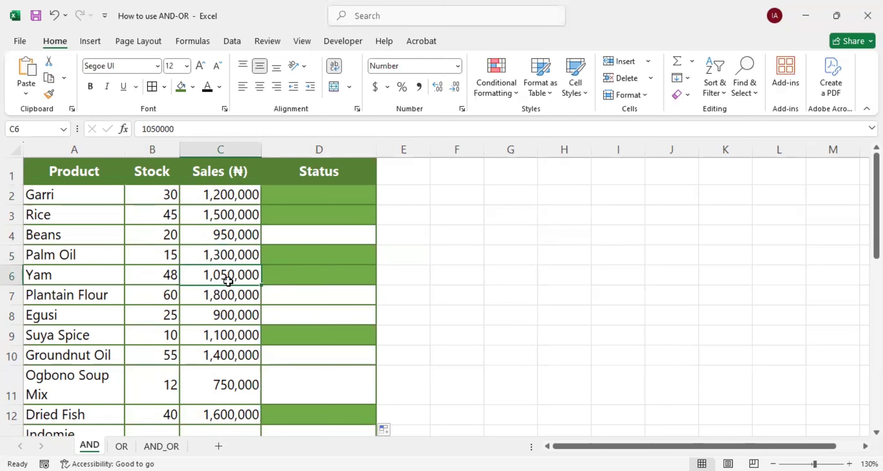
Check the Stock and Sales values of Plantain Flour against the rule's conditions
{"action": "left_click", "coordinate": [163, 298]}
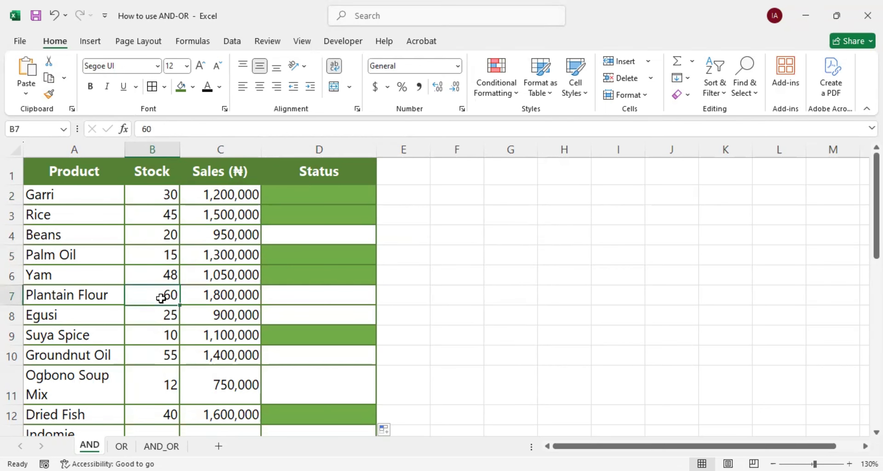
{"action": "left_click", "coordinate": [219, 298]}
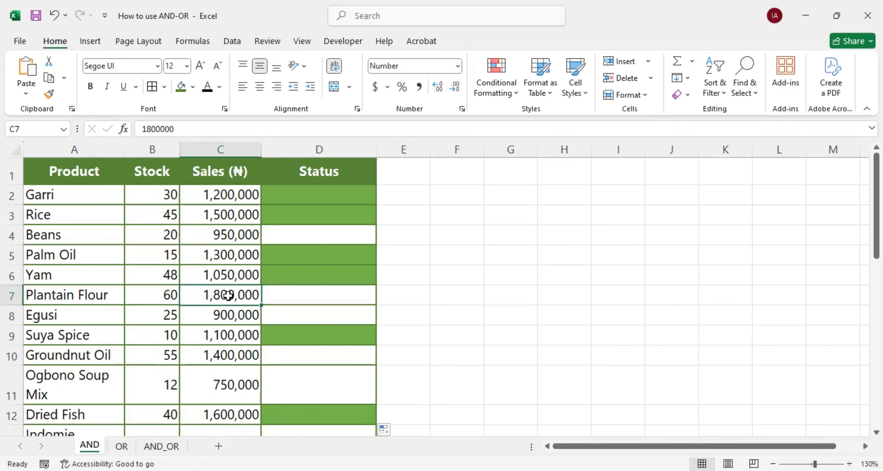
{"action": "scroll", "coordinate": [228, 295], "scroll_direction": "down", "scroll_amount": 1}
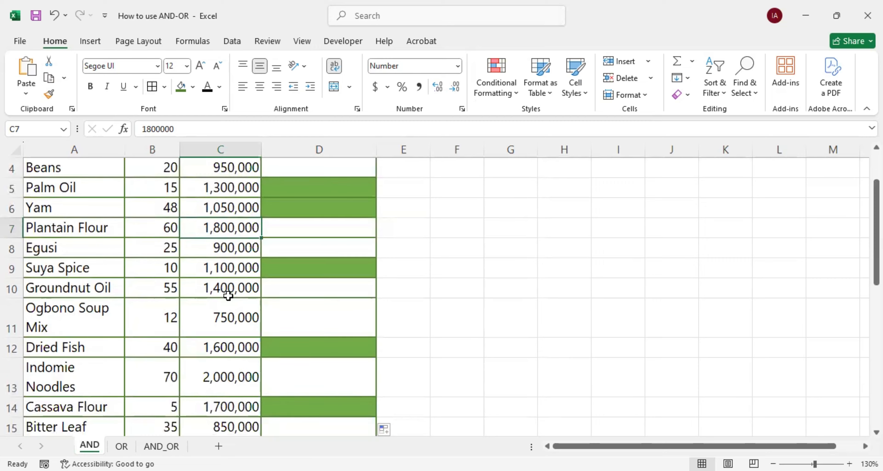
{"action": "scroll", "coordinate": [229, 296], "scroll_direction": "up", "scroll_amount": 1}
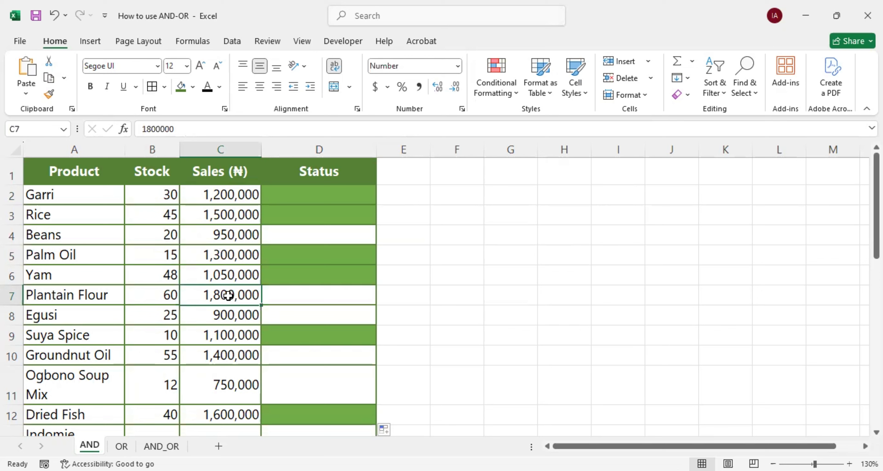
Enter the test formula =AND(B2<50,C2>1000000) in cell E2, beside Garri's Status cell
{"action": "left_click", "coordinate": [391, 177]}
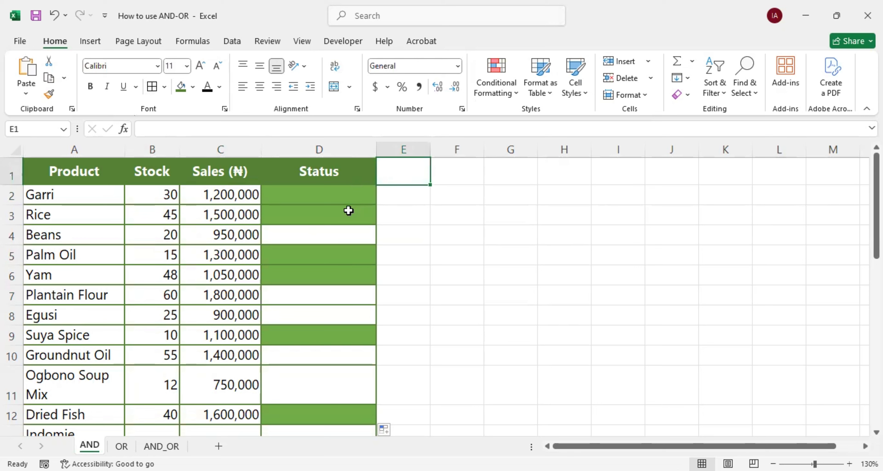
{"action": "left_click", "coordinate": [399, 196]}
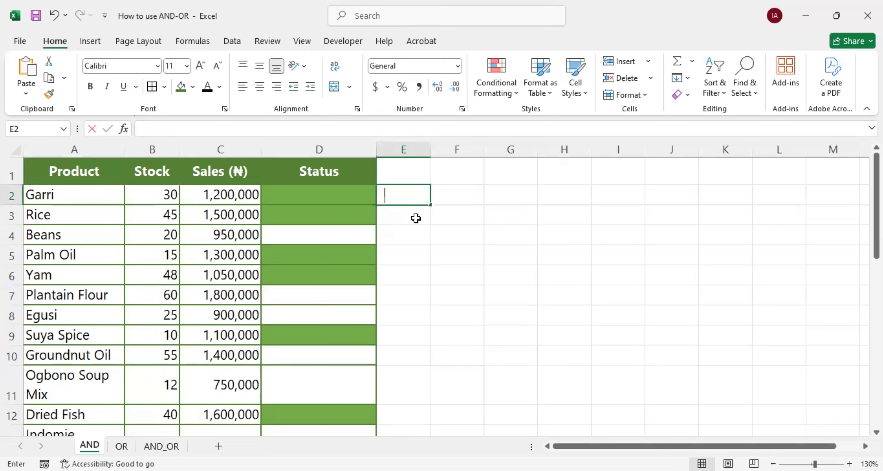
{"action": "type", "text": "=AND("}
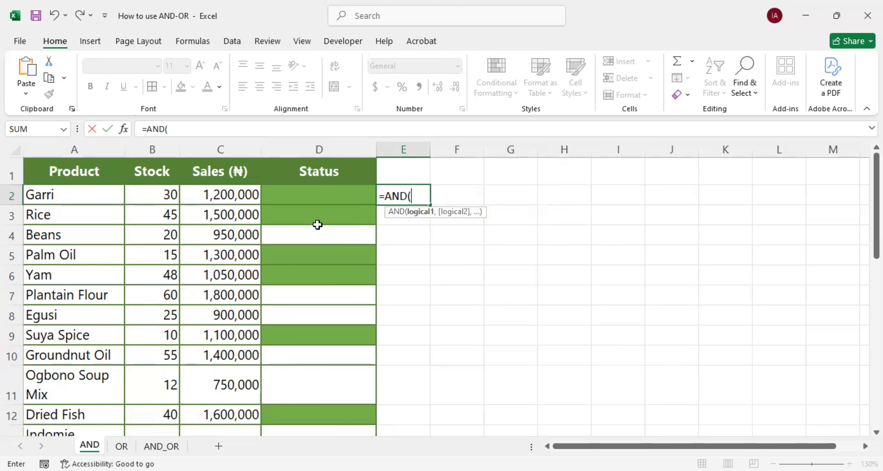
{"action": "left_click", "coordinate": [147, 196]}
{"action": "type", "text": "<"}
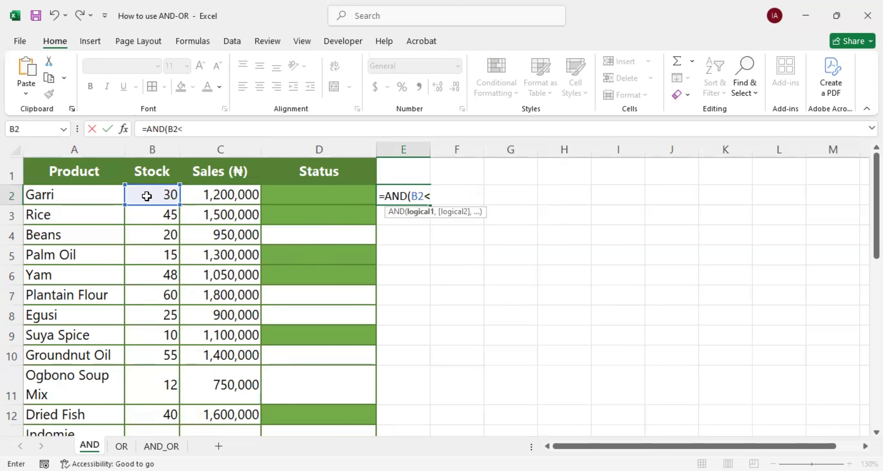
{"action": "type", "text": "50,"}
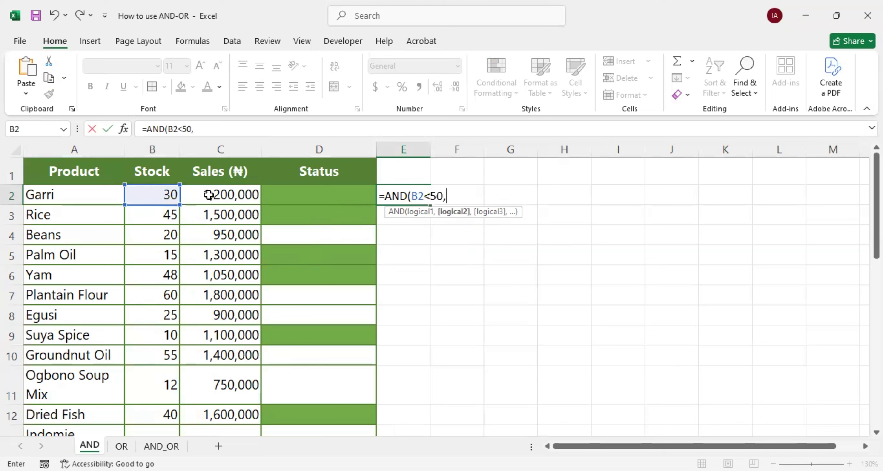
{"action": "left_click", "coordinate": [215, 196]}
{"action": "type", "text": ">1"}
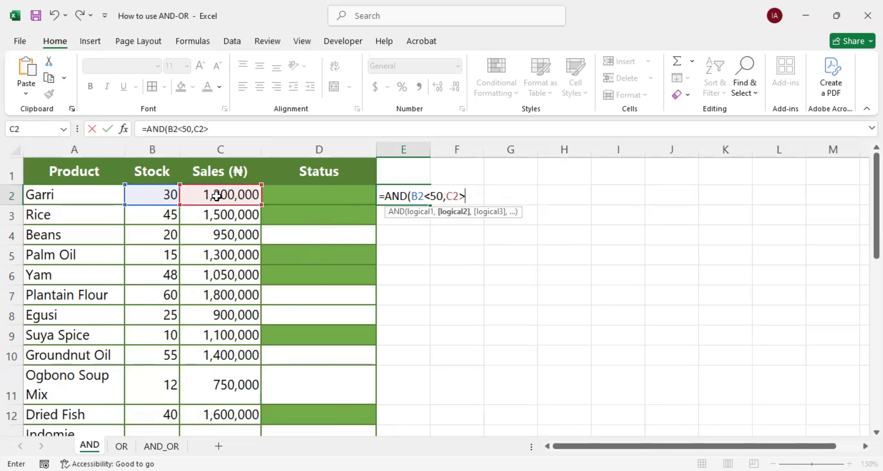
{"action": "type", "text": "000000"}
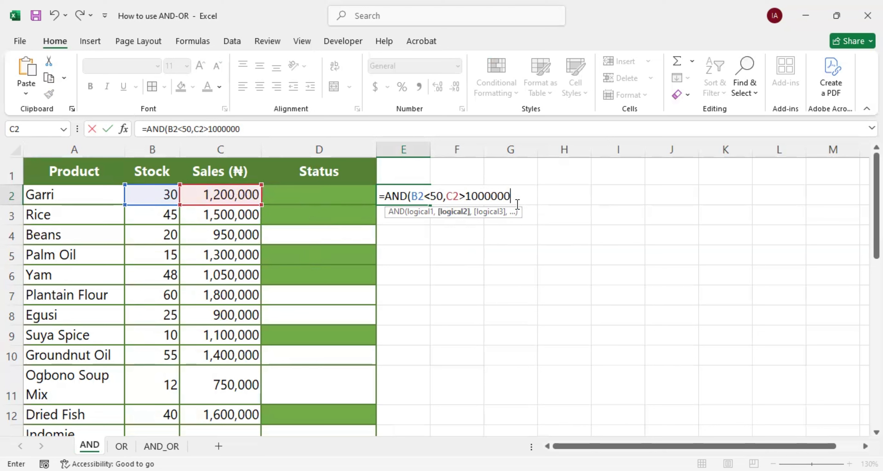
{"action": "type", "text": ","}
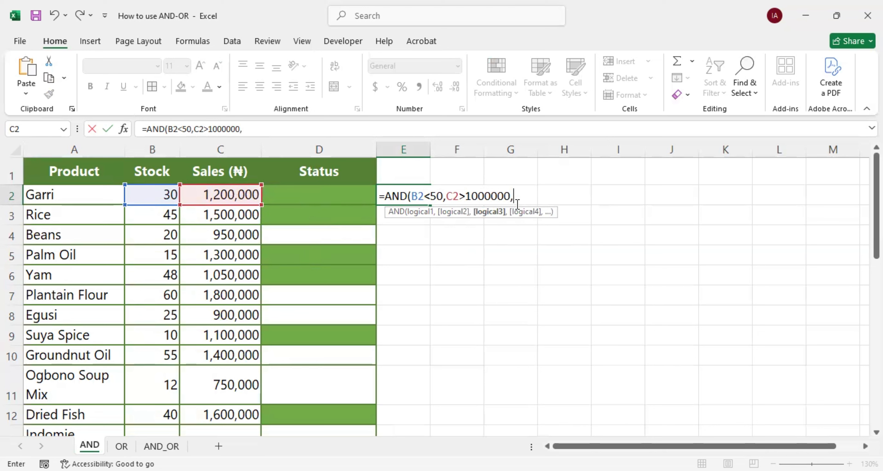
{"action": "key", "text": "BackSpace"}
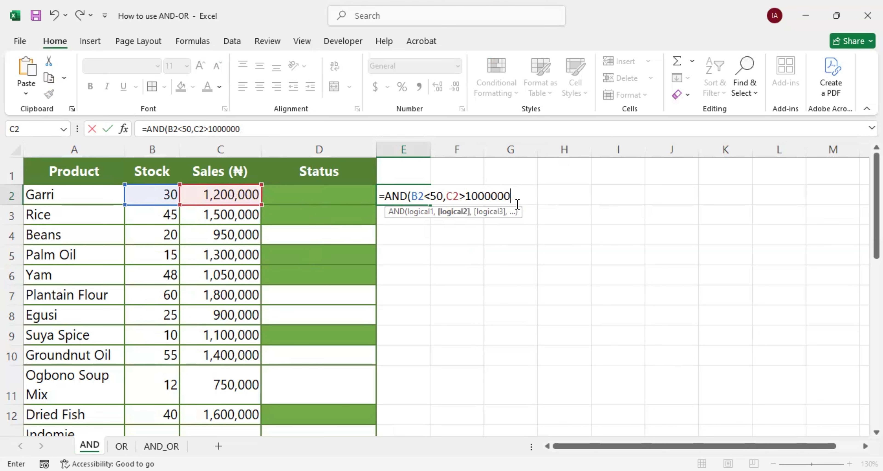
{"action": "type", "text": ")"}
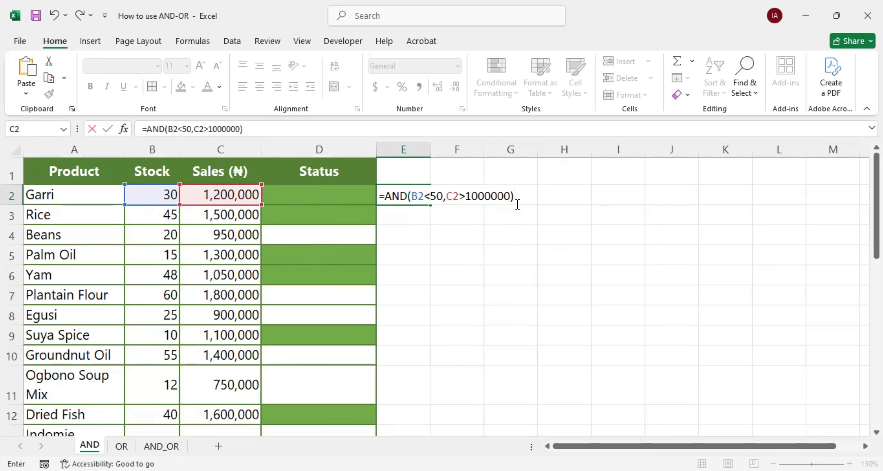
{"action": "key", "text": "Return"}
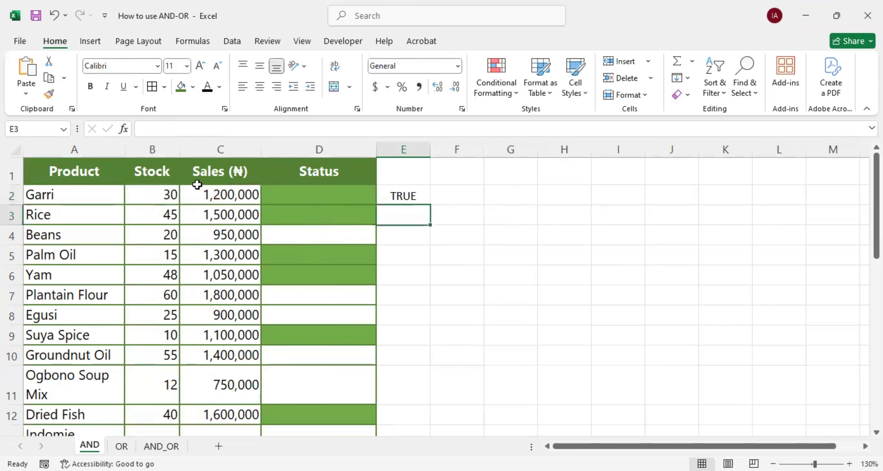
Check Garri's Stock and Sales values and fill the AND formula from E2 down column E through E31
{"action": "left_click", "coordinate": [156, 194]}
{"action": "left_click", "coordinate": [216, 195]}
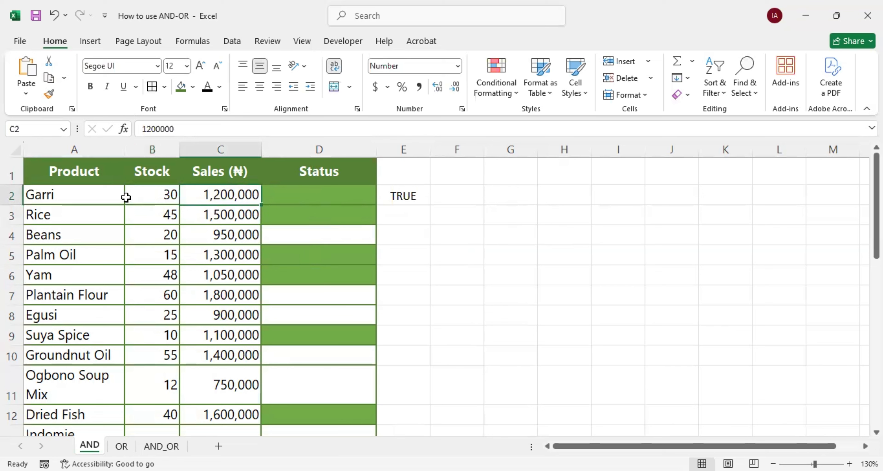
{"action": "left_click", "coordinate": [402, 195]}
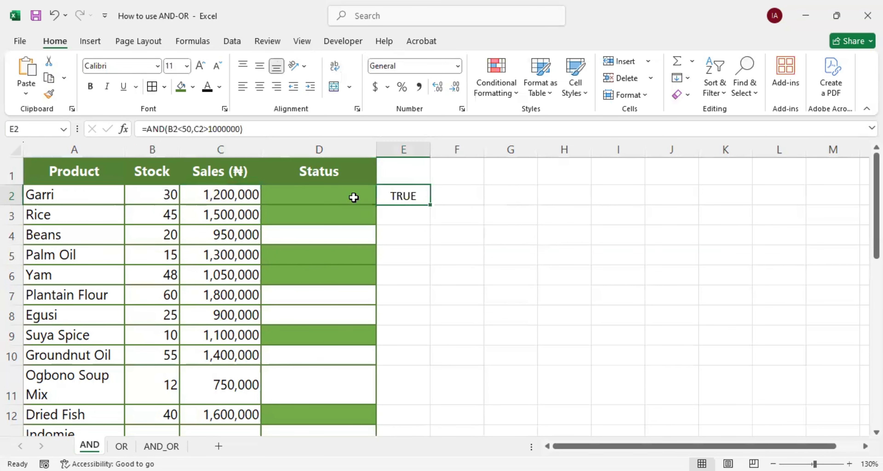
{"action": "left_click_drag", "start_coordinate": [430, 206], "coordinate": [429, 206]}
{"action": "double_click", "coordinate": [429, 206]}
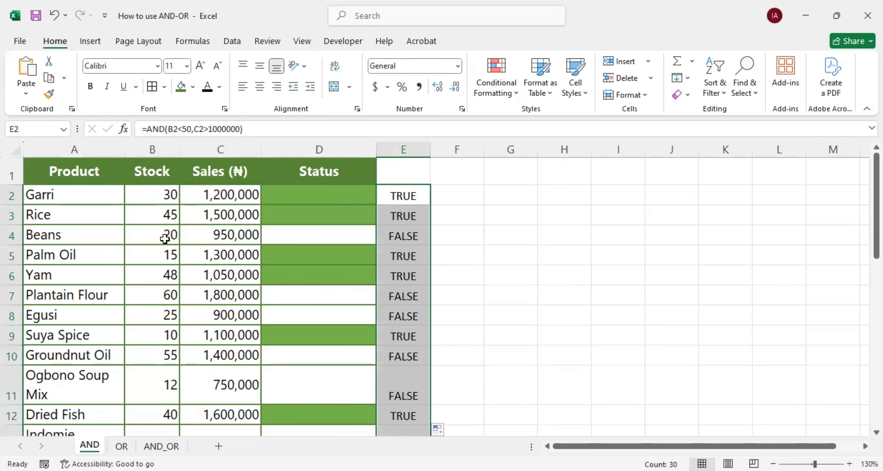
Compare the Stock and Sales values of Beans with its AND formula result in E4
{"action": "left_click_drag", "start_coordinate": [164, 236], "coordinate": [329, 235]}
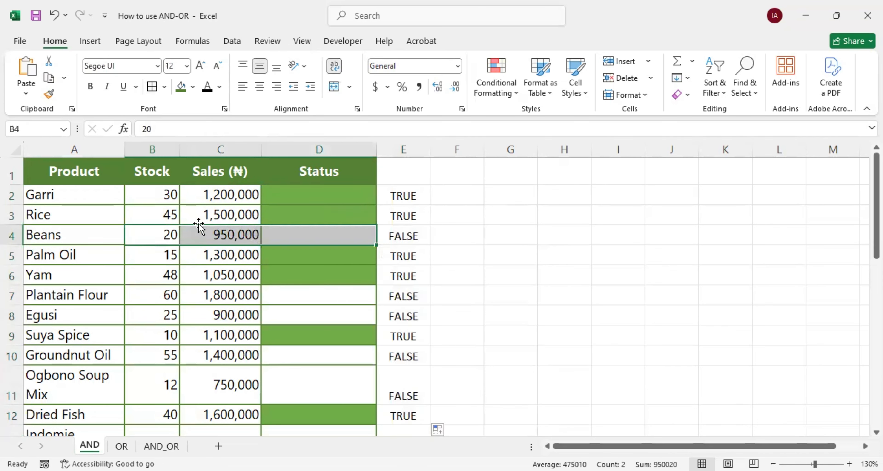
{"action": "left_click", "coordinate": [404, 236]}
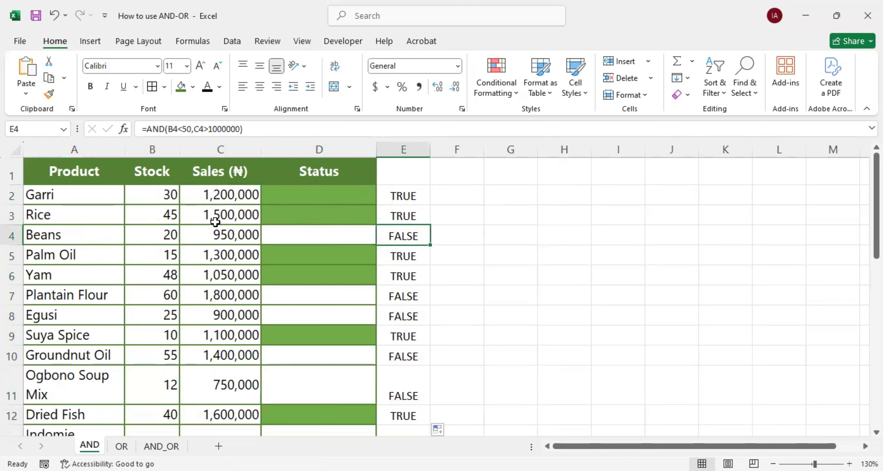
{"action": "left_click", "coordinate": [162, 235]}
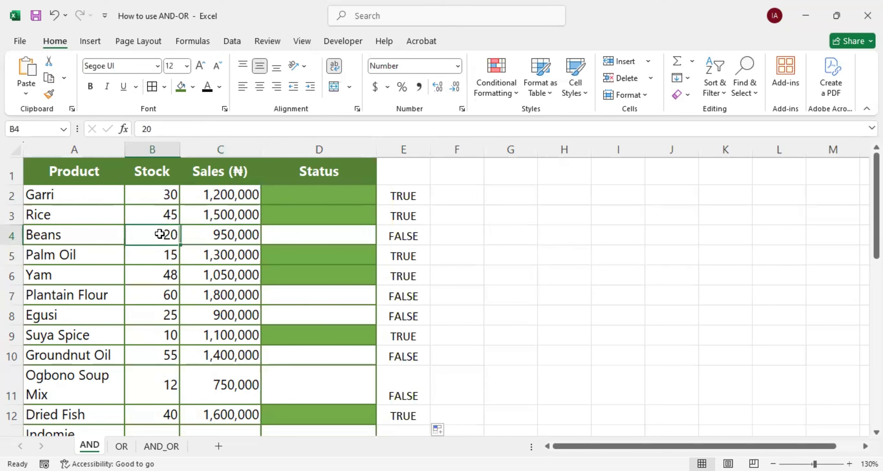
{"action": "left_click", "coordinate": [223, 235]}
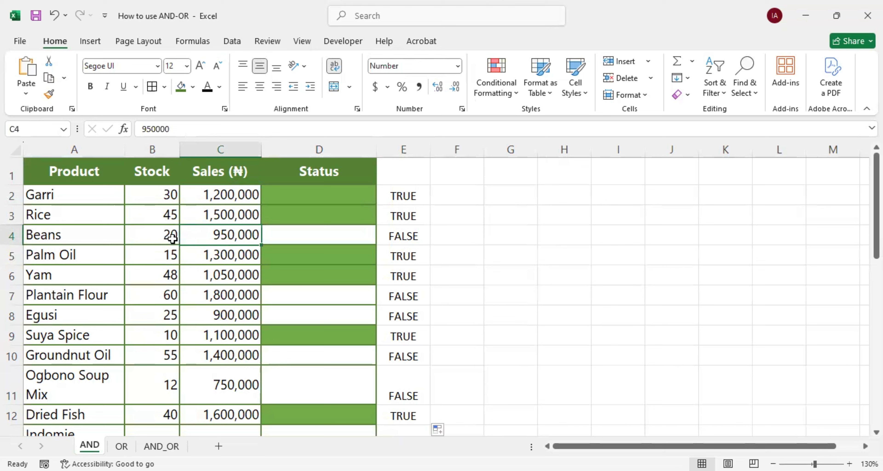
{"action": "left_click", "coordinate": [394, 235]}
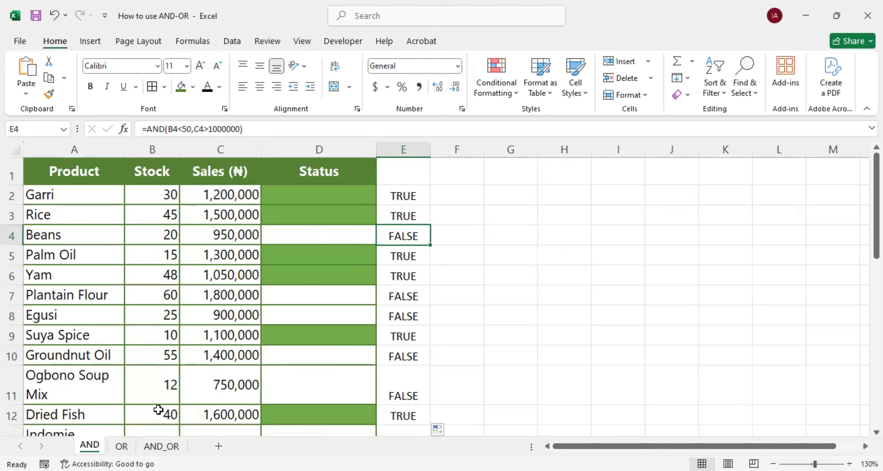
On the OR sheet, start a new conditional formatting rule for D2 that uses a formula to determine the cells to format
{"action": "left_click", "coordinate": [123, 446]}
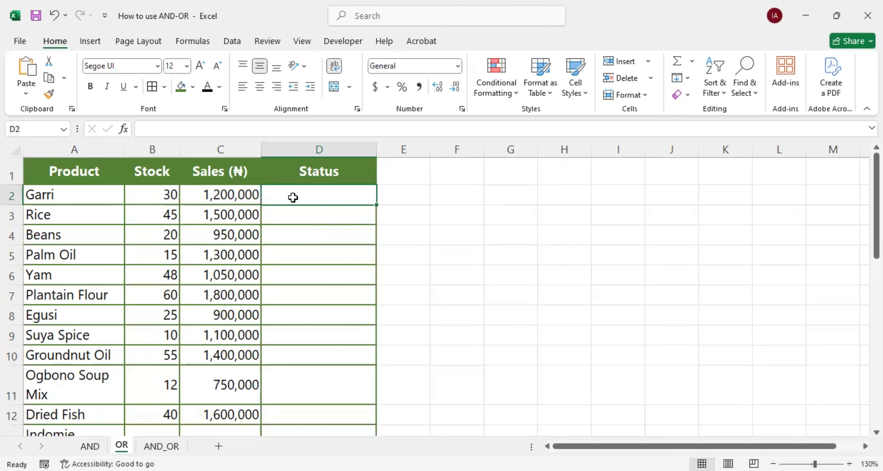
{"action": "left_click", "coordinate": [521, 97]}
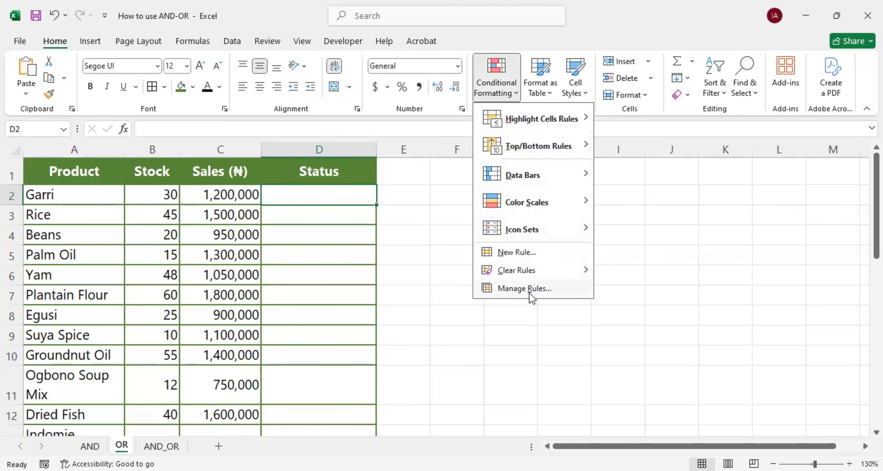
{"action": "left_click", "coordinate": [517, 252]}
{"action": "left_click", "coordinate": [425, 221]}
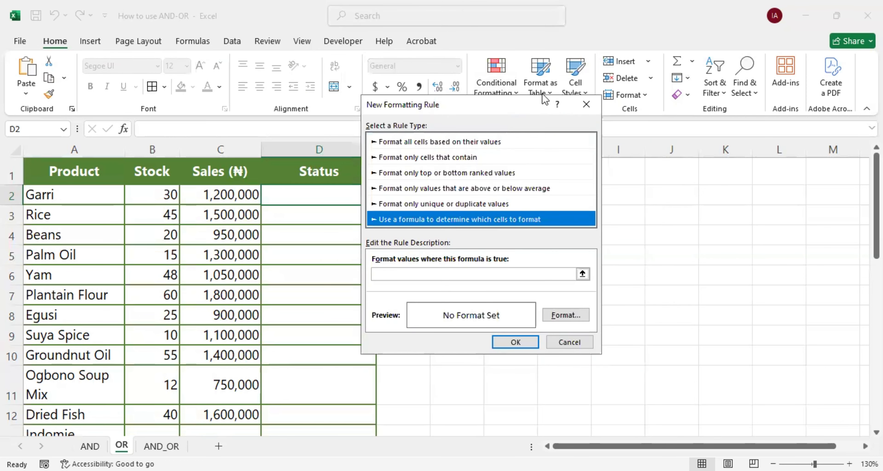
{"action": "left_click_drag", "start_coordinate": [545, 100], "coordinate": [607, 94]}
Enter =OR($B$2<50,$C$2>1000000) as the formula of the new formatting rule
{"action": "left_click", "coordinate": [485, 273]}
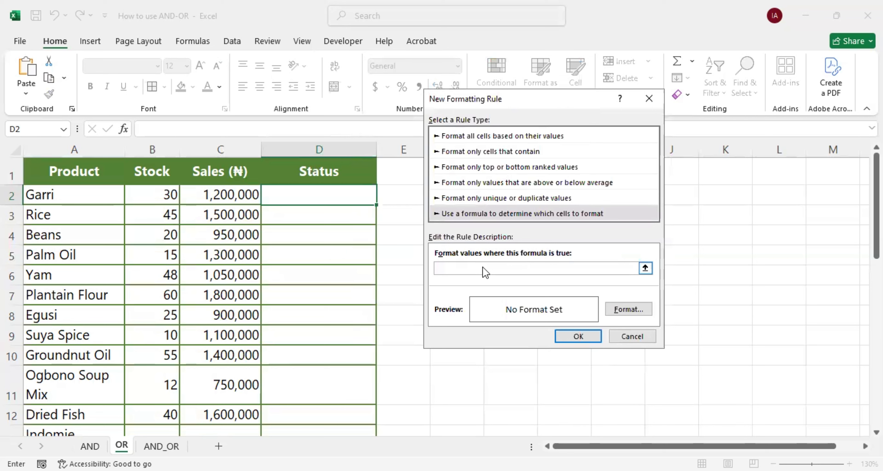
{"action": "type", "text": "=OR("}
{"action": "left_click", "coordinate": [158, 194]}
{"action": "type", "text": "<"}
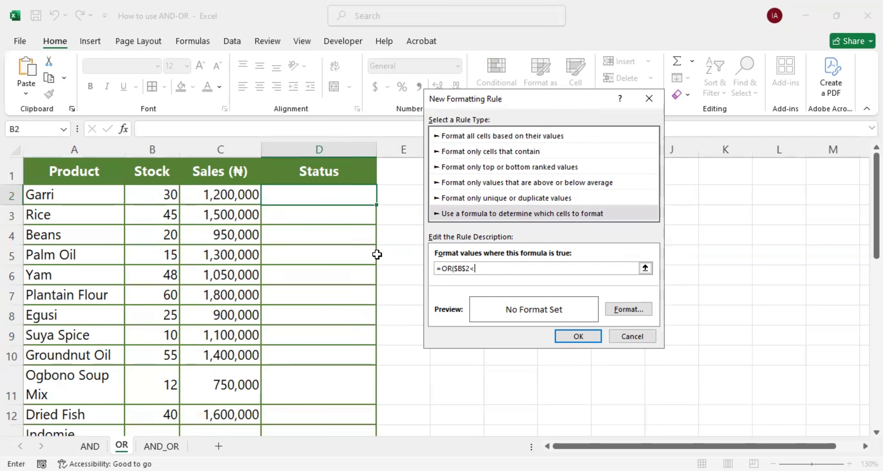
{"action": "type", "text": "50,"}
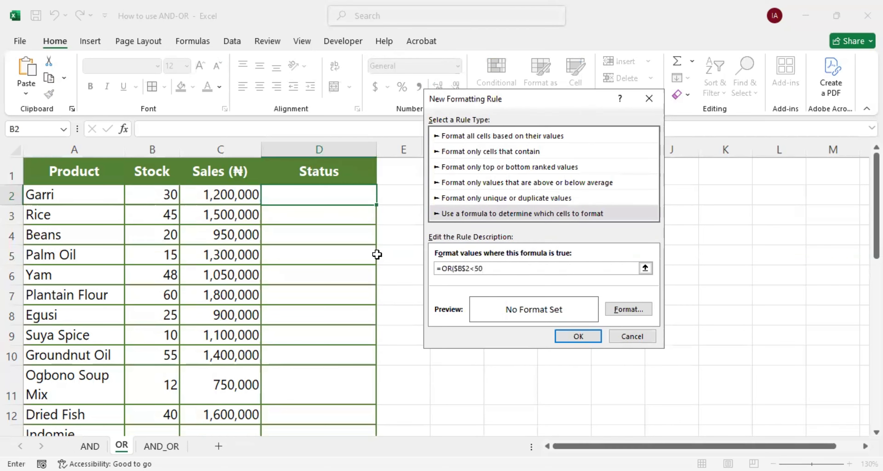
{"action": "left_click", "coordinate": [246, 198]}
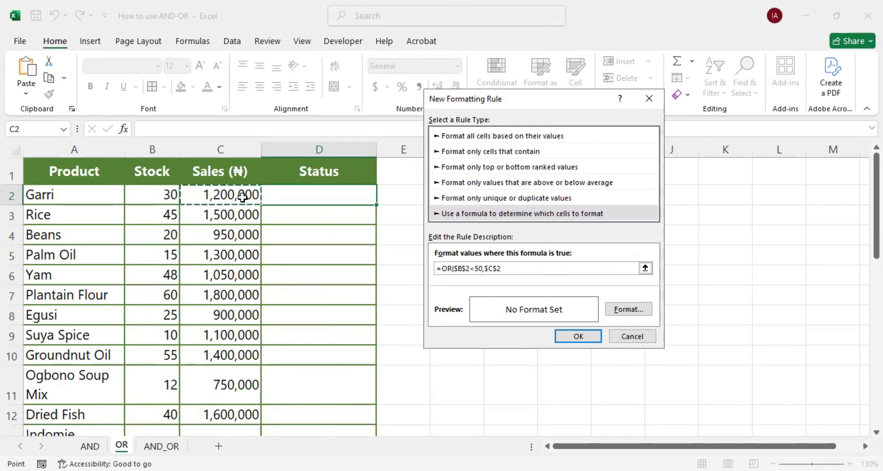
{"action": "type", "text": ">1"}
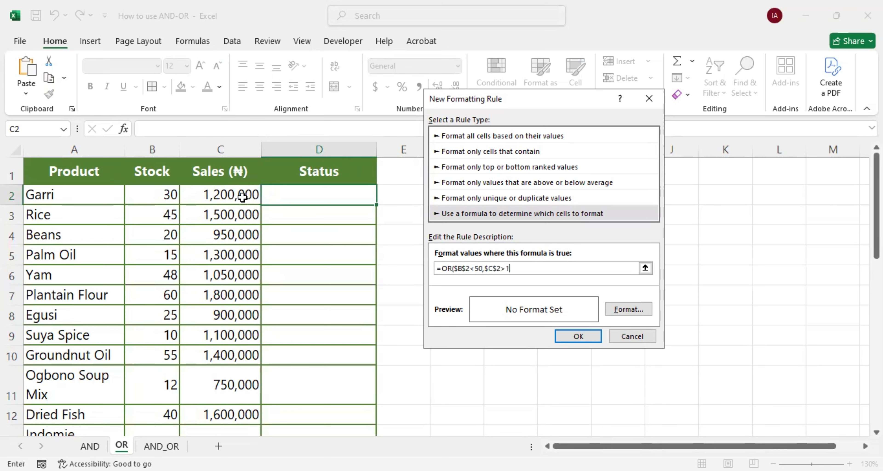
{"action": "type", "text": "000000)"}
Make both cell references in the rule formula relative, giving =OR(B2<50,C2>1000000)
{"action": "left_click", "coordinate": [466, 270]}
{"action": "key", "text": "F4"}
{"action": "key", "text": "F4"}
{"action": "key", "text": "F4"}
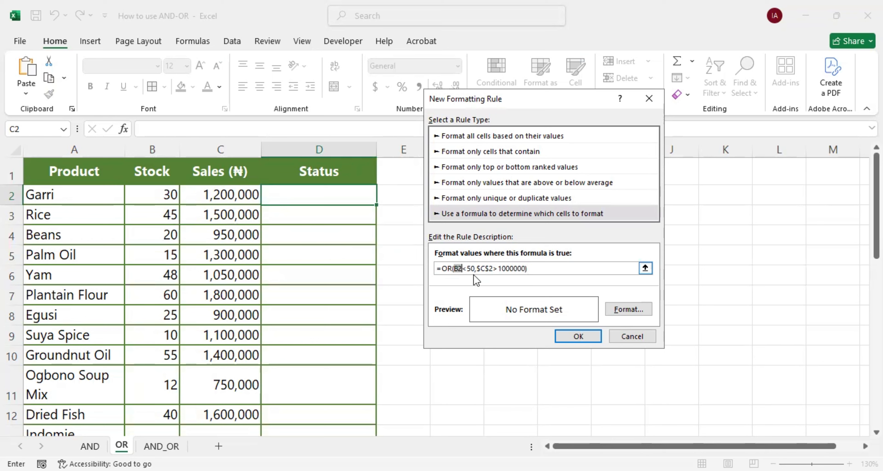
{"action": "left_click", "coordinate": [485, 269]}
{"action": "key", "text": "F4"}
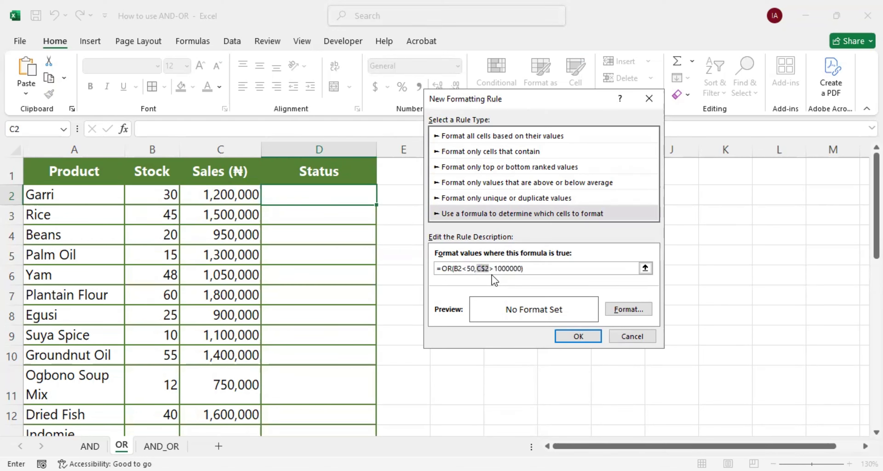
{"action": "key", "text": "F4"}
Open the new rule's format settings and choose a light green background fill
{"action": "left_click", "coordinate": [619, 310]}
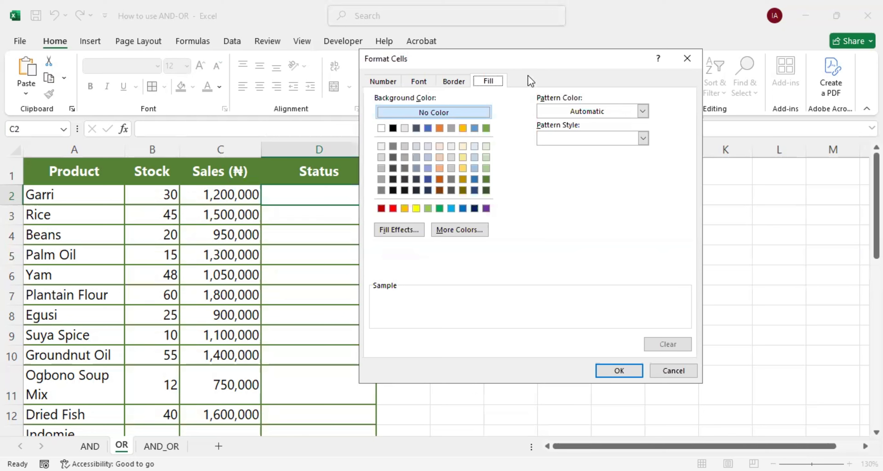
{"action": "left_click", "coordinate": [458, 83]}
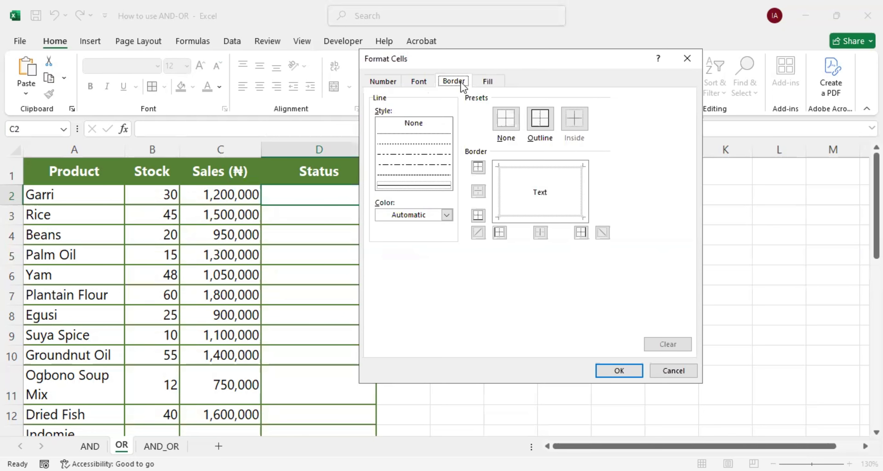
{"action": "left_click", "coordinate": [420, 82]}
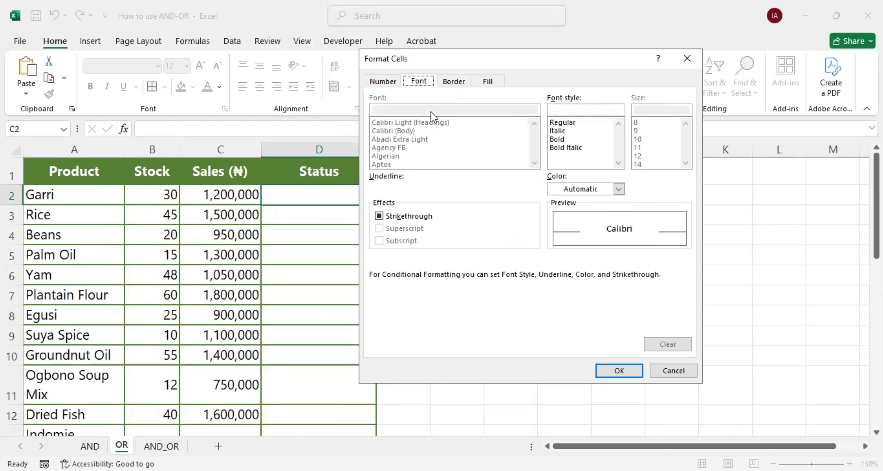
{"action": "left_click", "coordinate": [390, 82]}
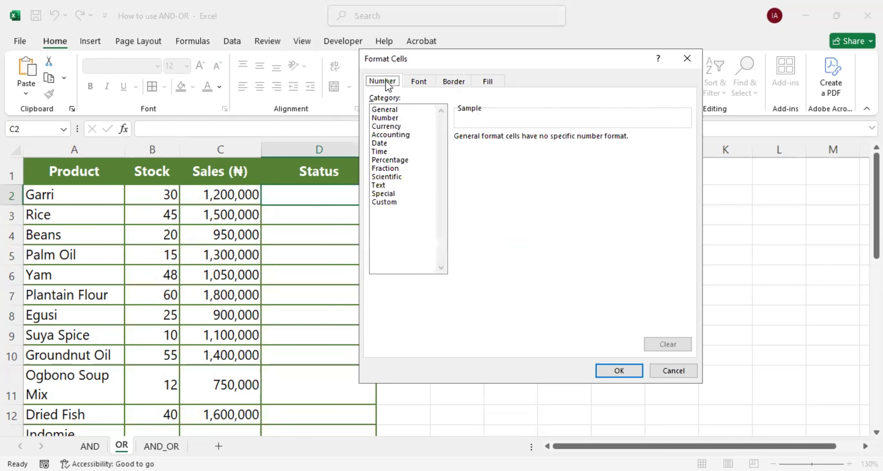
{"action": "left_click", "coordinate": [490, 81]}
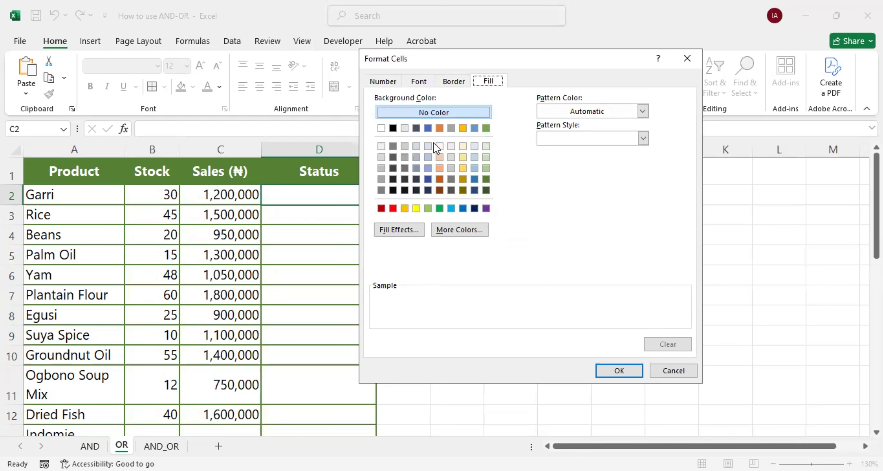
{"action": "left_click", "coordinate": [487, 169]}
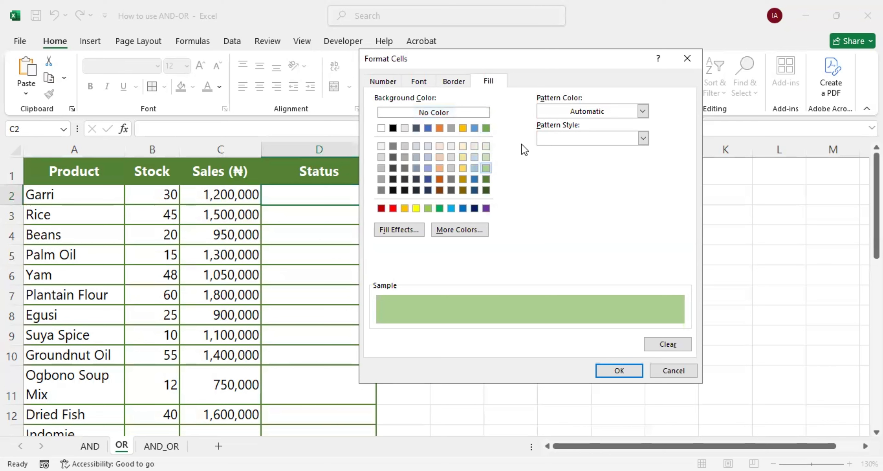
Give the rule's fill a gold thick diagonal crosshatch pattern and apply the rule to D2
{"action": "left_click", "coordinate": [643, 139]}
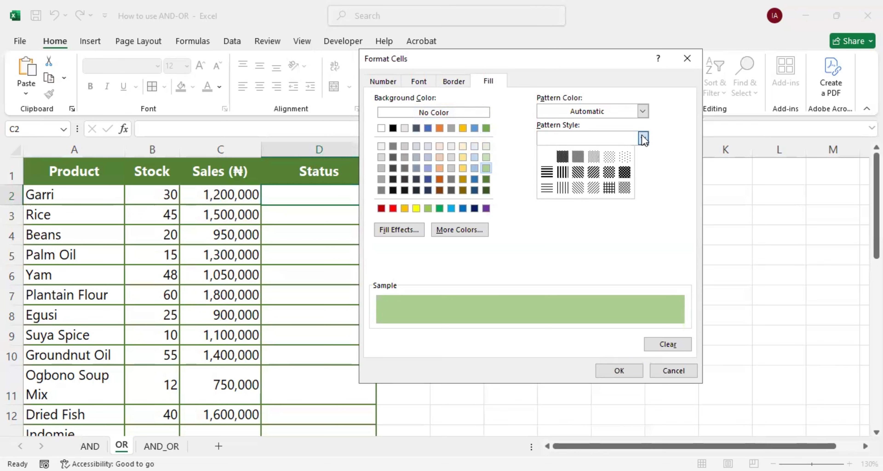
{"action": "left_click", "coordinate": [578, 174]}
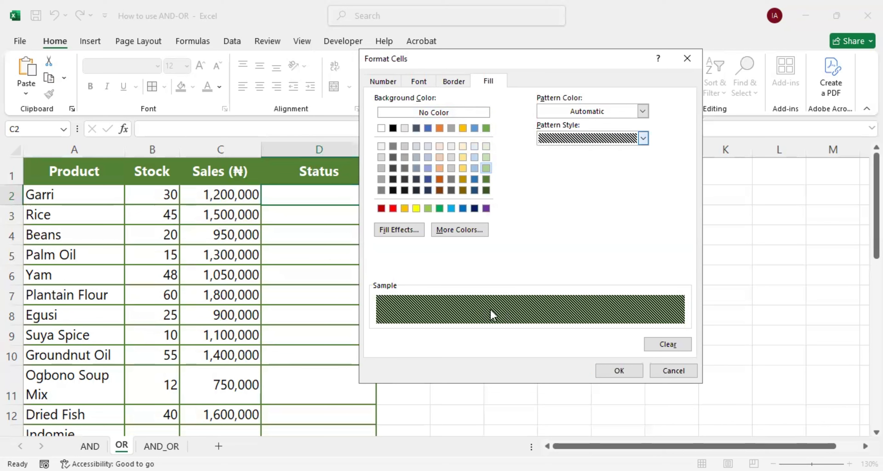
{"action": "left_click", "coordinate": [643, 112]}
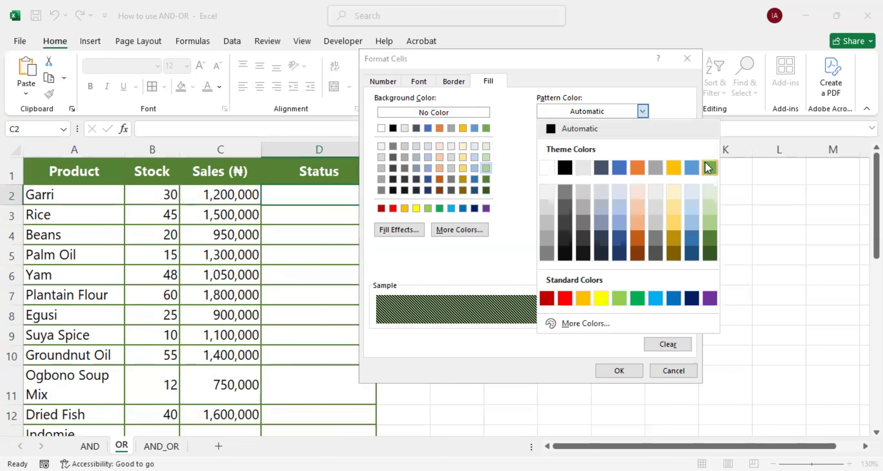
{"action": "left_click", "coordinate": [708, 168]}
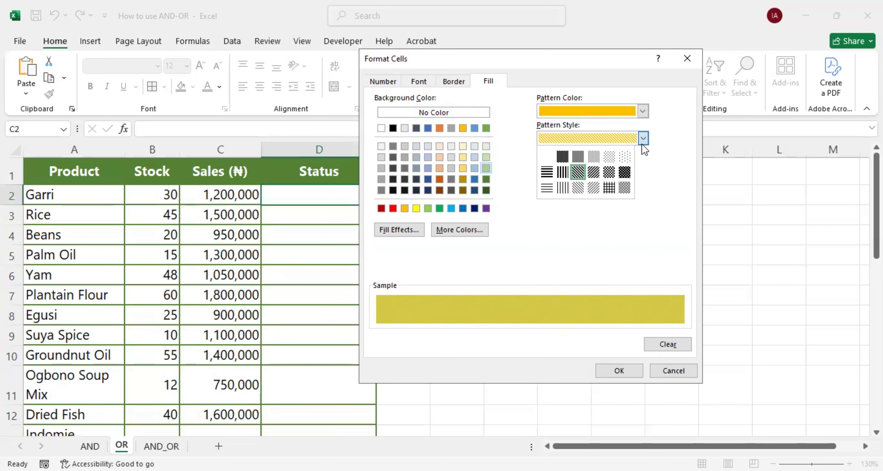
{"action": "left_click", "coordinate": [629, 172]}
{"action": "left_click", "coordinate": [620, 371]}
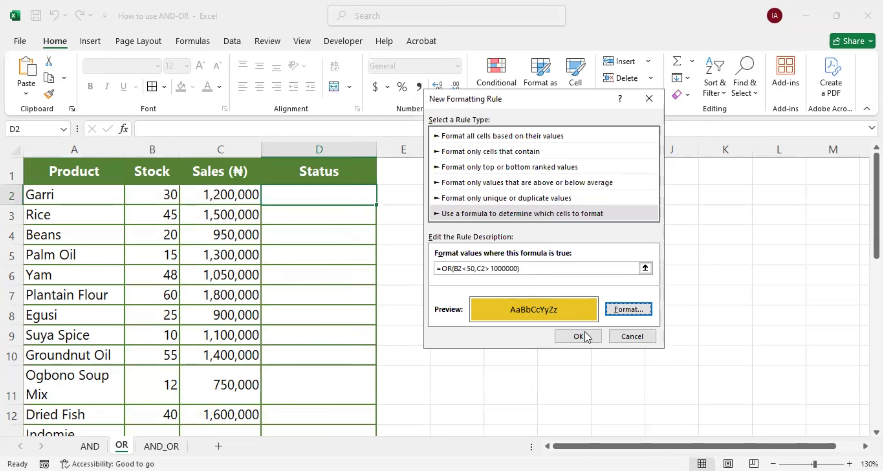
{"action": "left_click", "coordinate": [579, 337]}
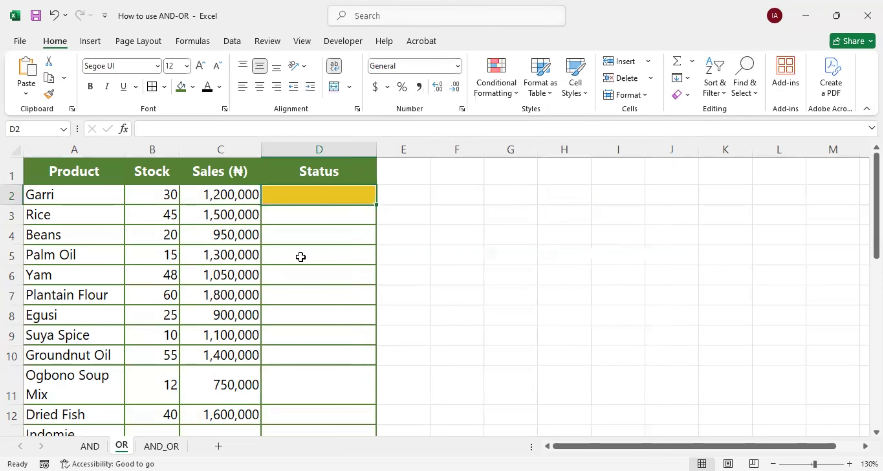
Copy the conditional formatting from D2 down the Status column to D31
{"action": "key", "text": "Left"}
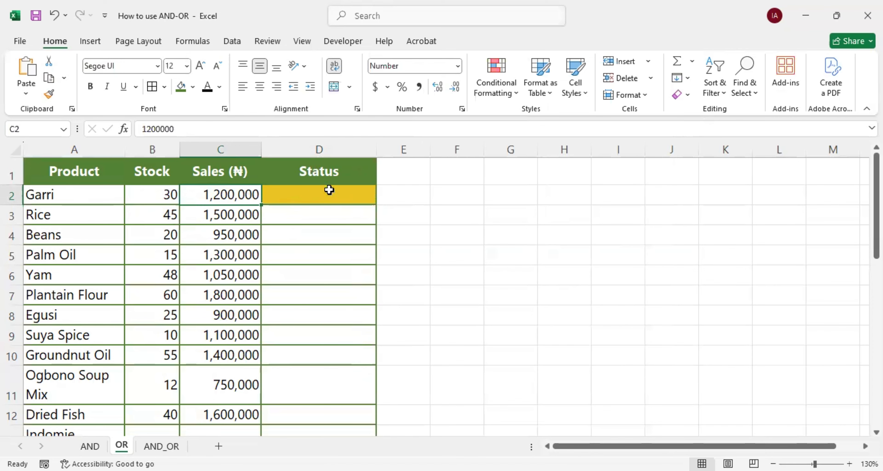
{"action": "left_click", "coordinate": [358, 190]}
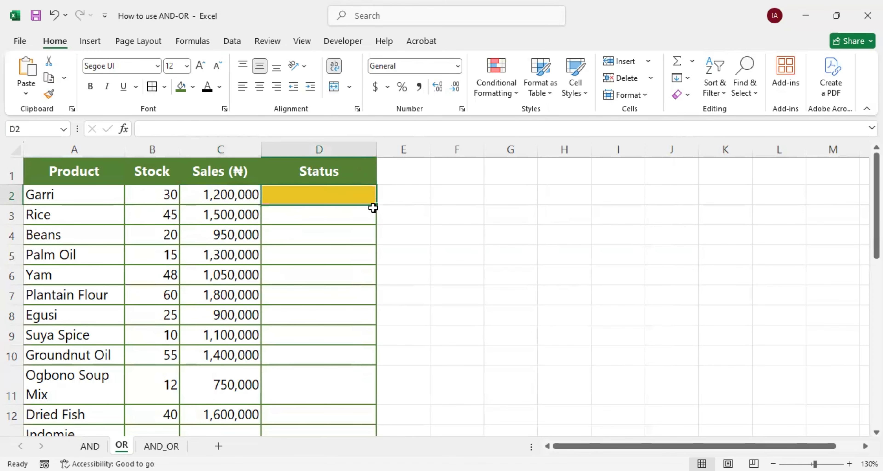
{"action": "left_click_drag", "start_coordinate": [376, 203], "coordinate": [383, 431]}
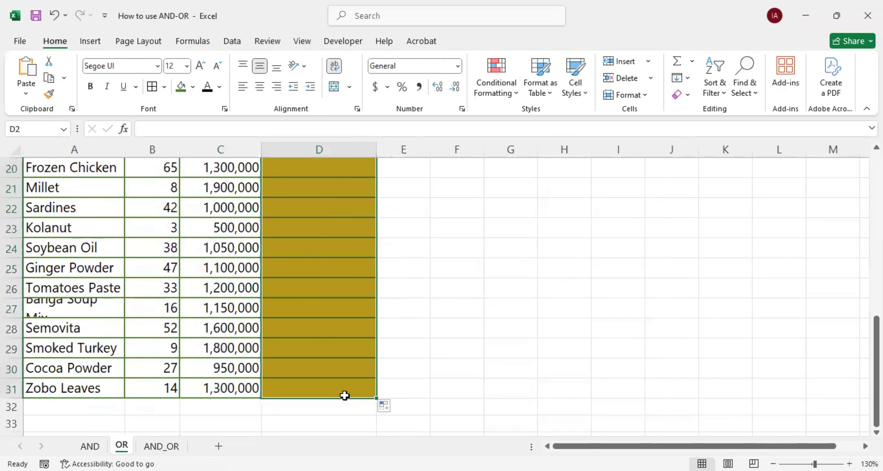
{"action": "scroll", "coordinate": [345, 394], "scroll_direction": "up", "scroll_amount": 7}
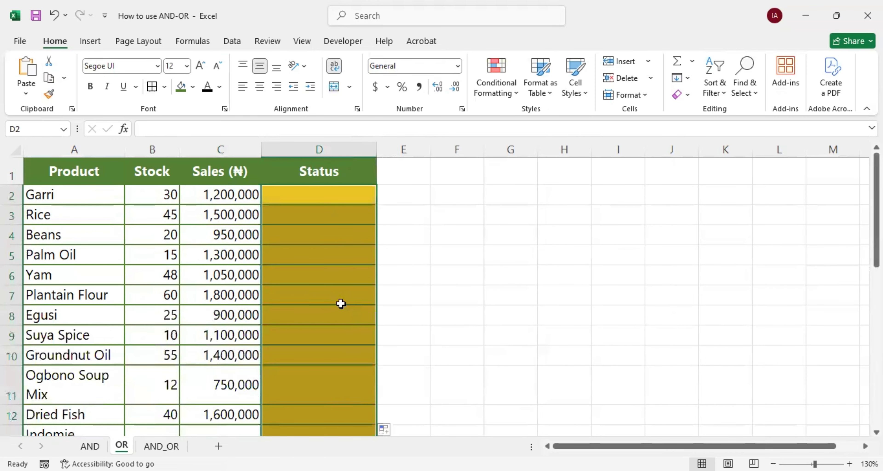
{"action": "left_click", "coordinate": [271, 297]}
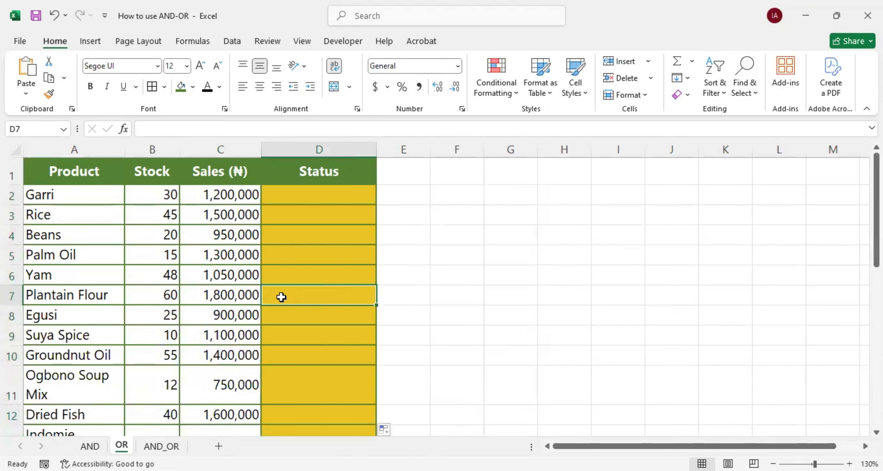
Check the Stock and Sales values of Rice, Beans, Palm Oil and Kolanut against the OR rule and their Status highlighting
{"action": "left_click", "coordinate": [165, 216]}
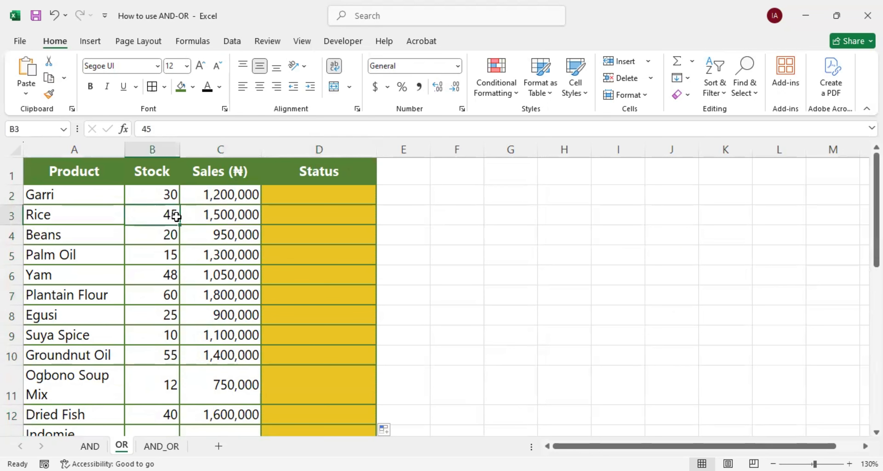
{"action": "left_click", "coordinate": [215, 217]}
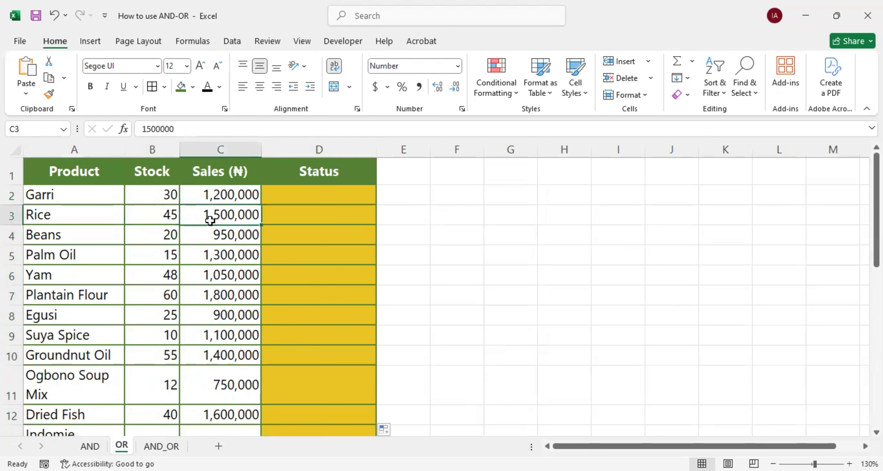
{"action": "left_click", "coordinate": [164, 234]}
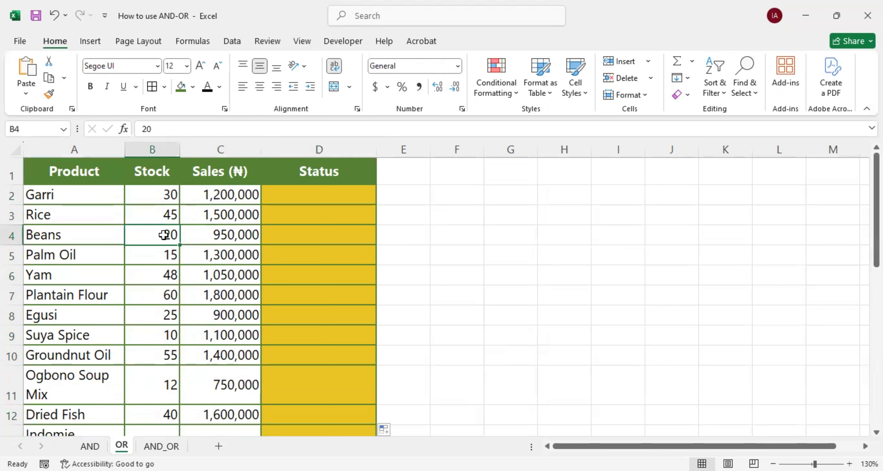
{"action": "left_click", "coordinate": [229, 236]}
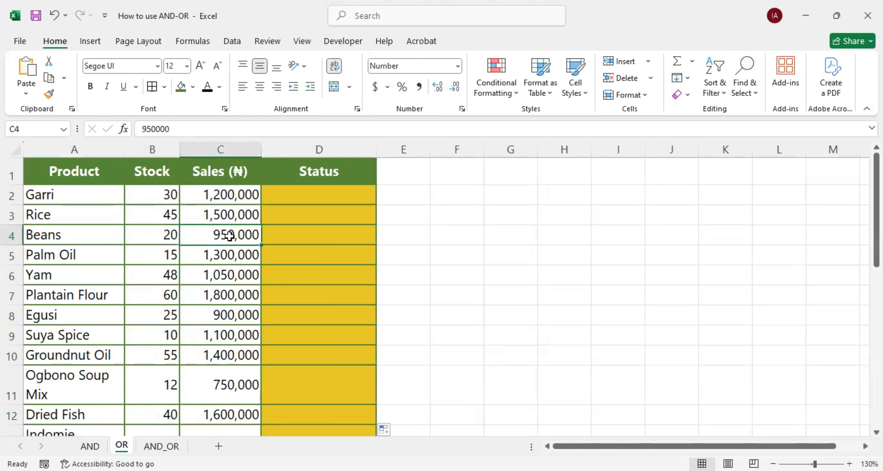
{"action": "left_click", "coordinate": [167, 256]}
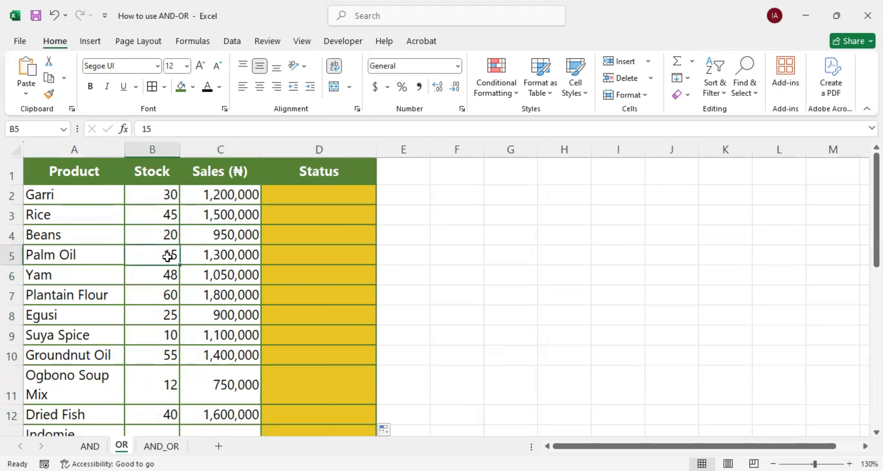
{"action": "left_click", "coordinate": [226, 260]}
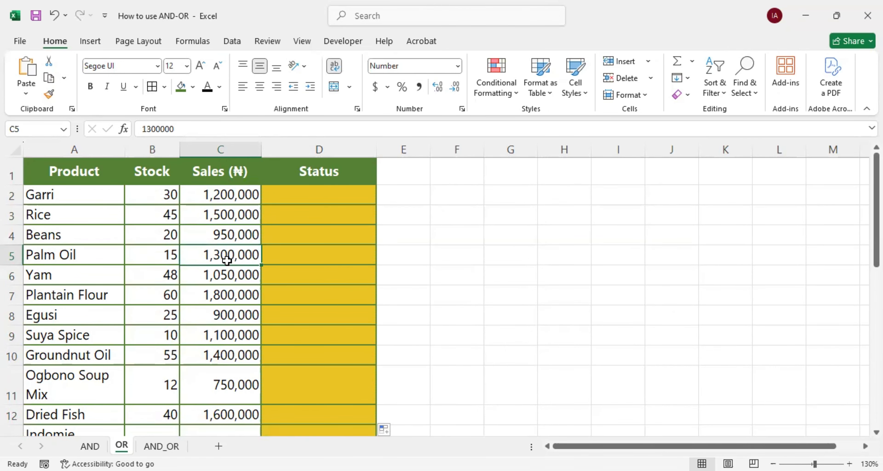
{"action": "scroll", "coordinate": [167, 326], "scroll_direction": "down", "scroll_amount": 5}
{"action": "left_click", "coordinate": [166, 325]}
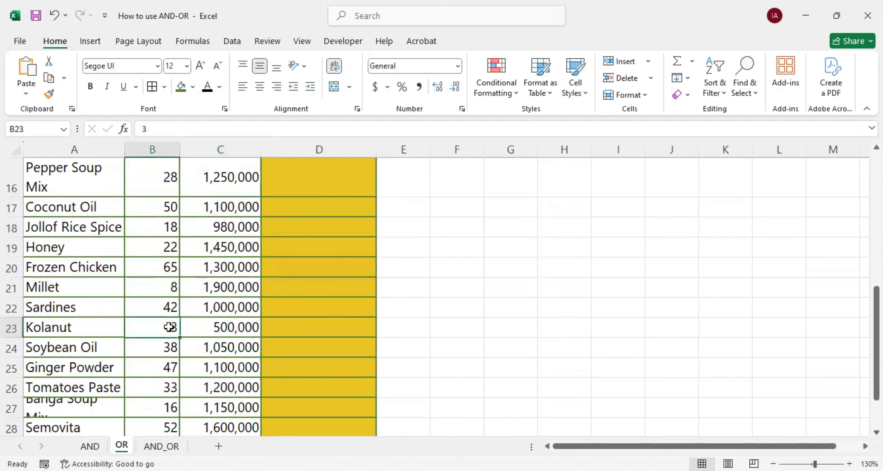
{"action": "left_click", "coordinate": [229, 330]}
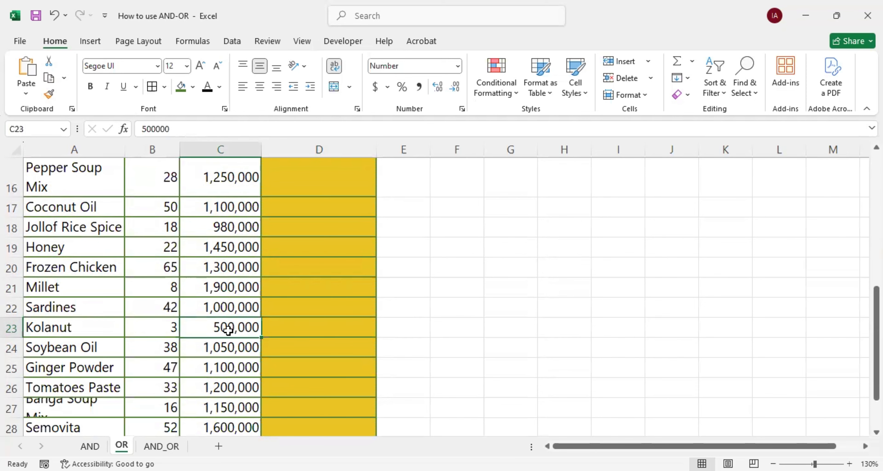
{"action": "scroll", "coordinate": [329, 333], "scroll_direction": "up", "scroll_amount": 5}
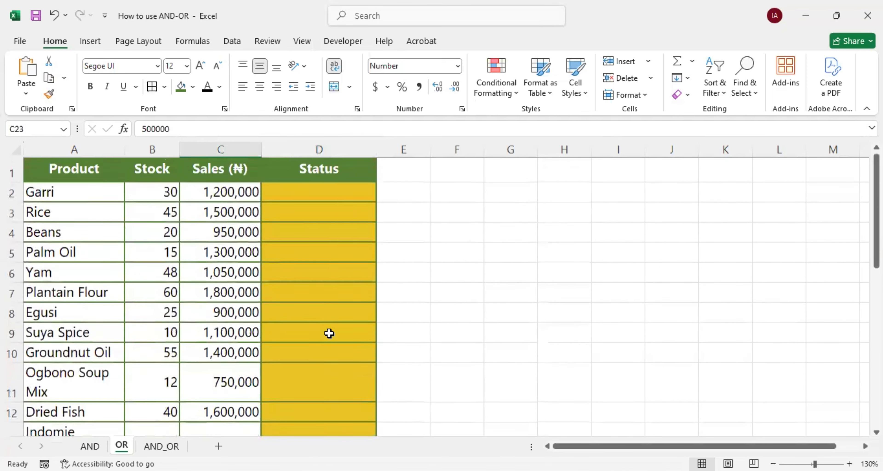
Enter the formula =OR(B2<50,C2>1000000) in cell E2
{"action": "left_click", "coordinate": [400, 193]}
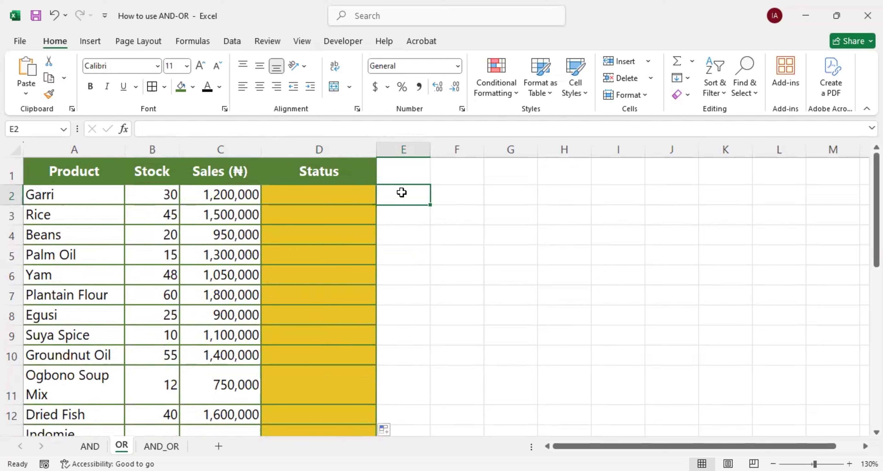
{"action": "type", "text": "="}
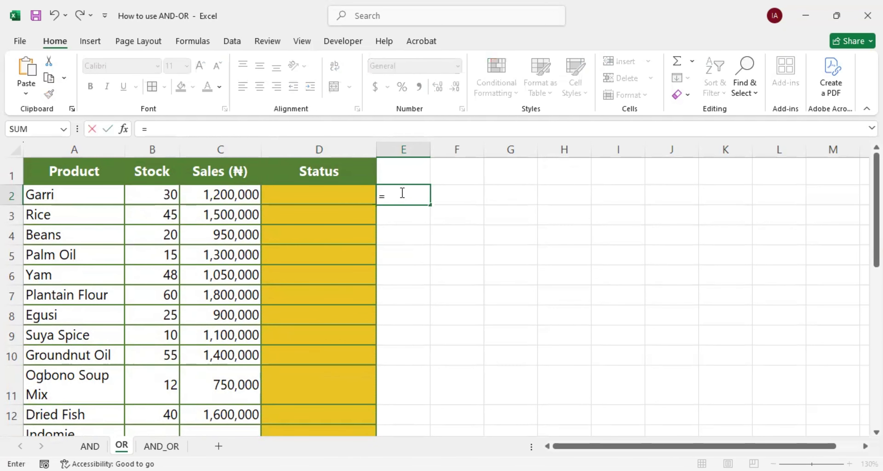
{"action": "type", "text": "OR("}
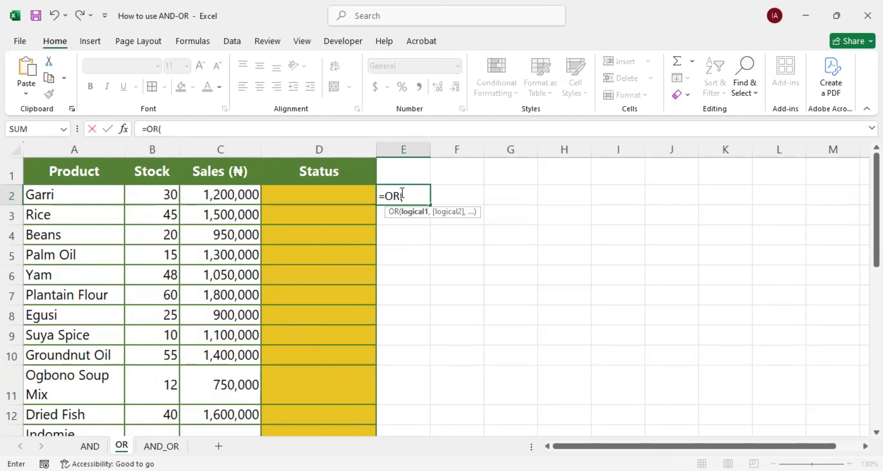
{"action": "left_click", "coordinate": [165, 194]}
{"action": "type", "text": "<"}
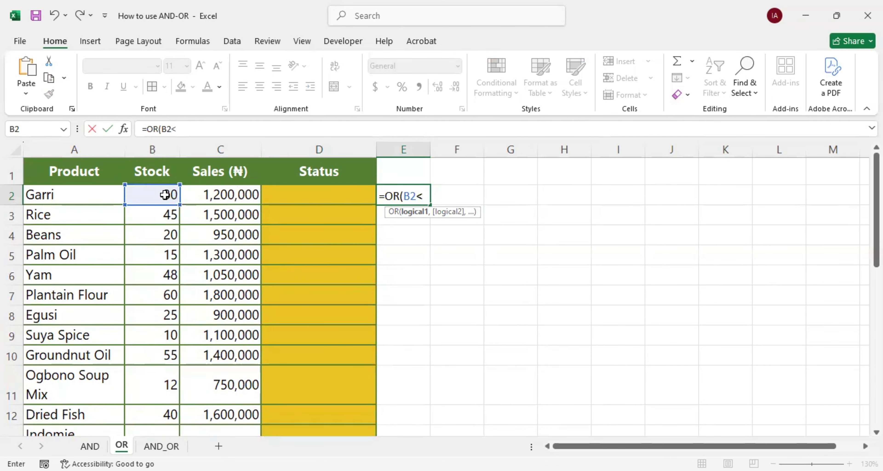
{"action": "type", "text": "50,"}
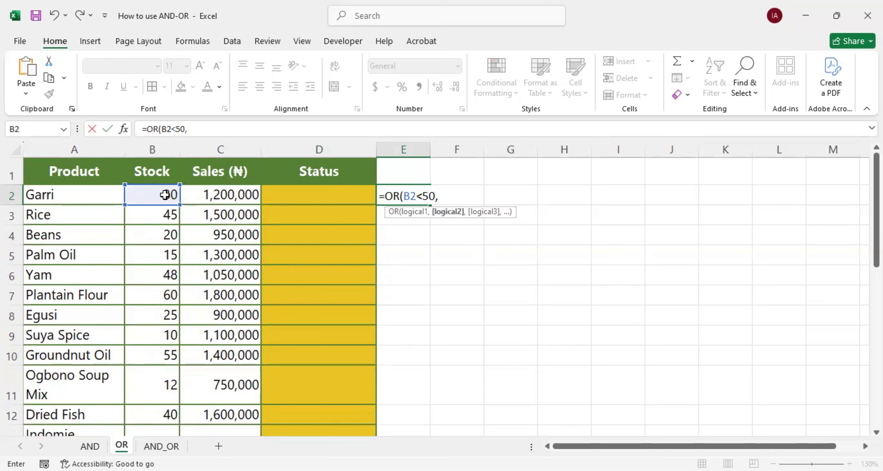
{"action": "left_click", "coordinate": [217, 195]}
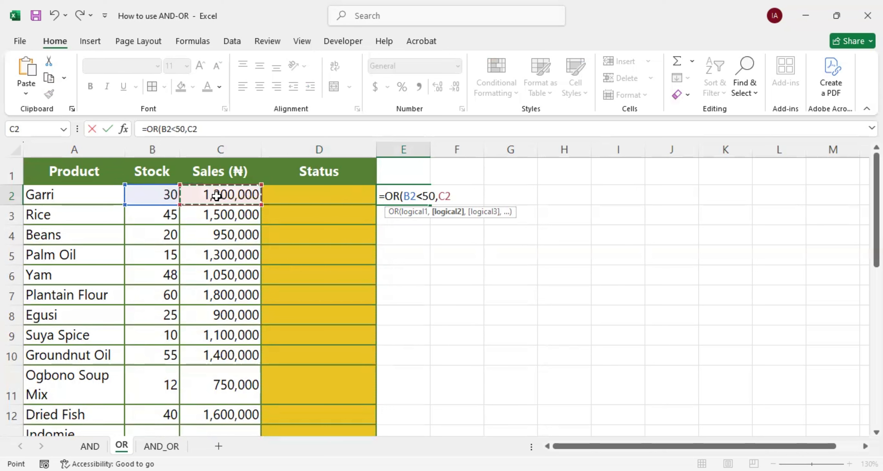
{"action": "type", "text": ">1000000)"}
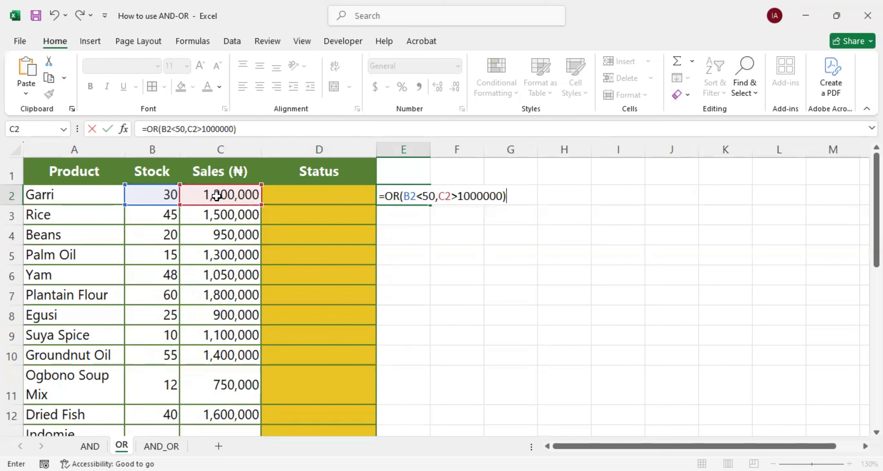
{"action": "key", "text": "Return"}
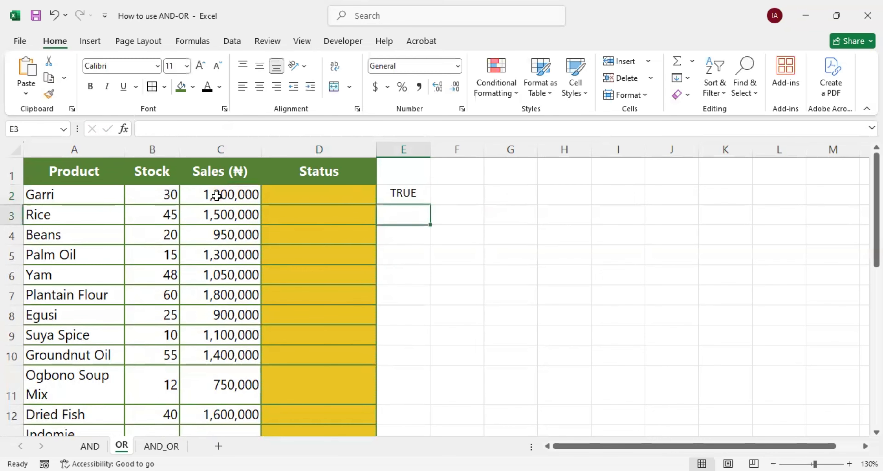
Fill the OR formula in E2 down column E to row 31
{"action": "left_click", "coordinate": [408, 192]}
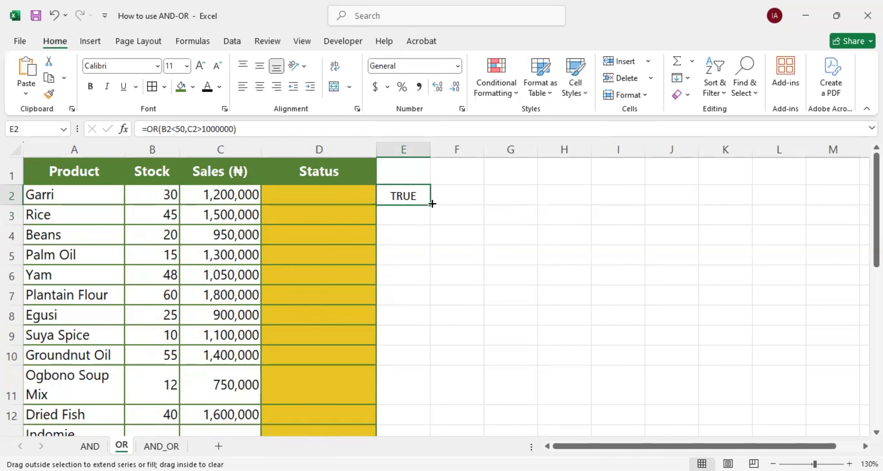
{"action": "double_click", "coordinate": [433, 202]}
{"action": "scroll", "coordinate": [375, 240], "scroll_direction": "down", "scroll_amount": 4}
{"action": "scroll", "coordinate": [374, 239], "scroll_direction": "down", "scroll_amount": 5}
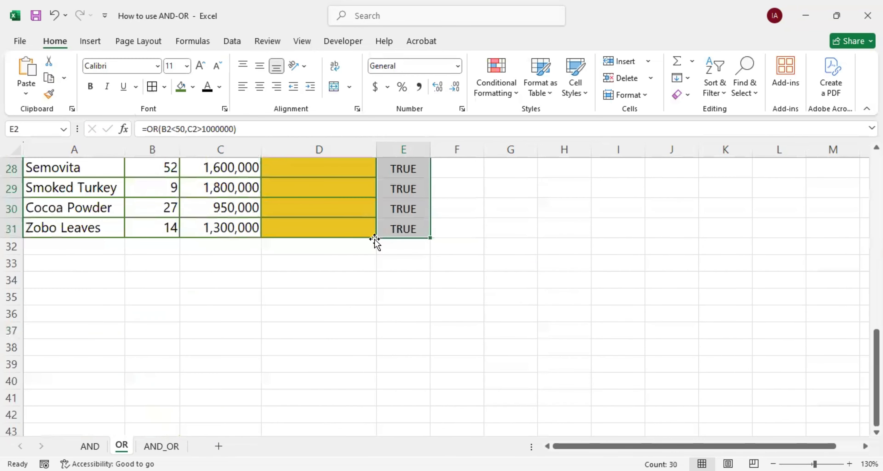
{"action": "scroll", "coordinate": [374, 240], "scroll_direction": "up", "scroll_amount": 9}
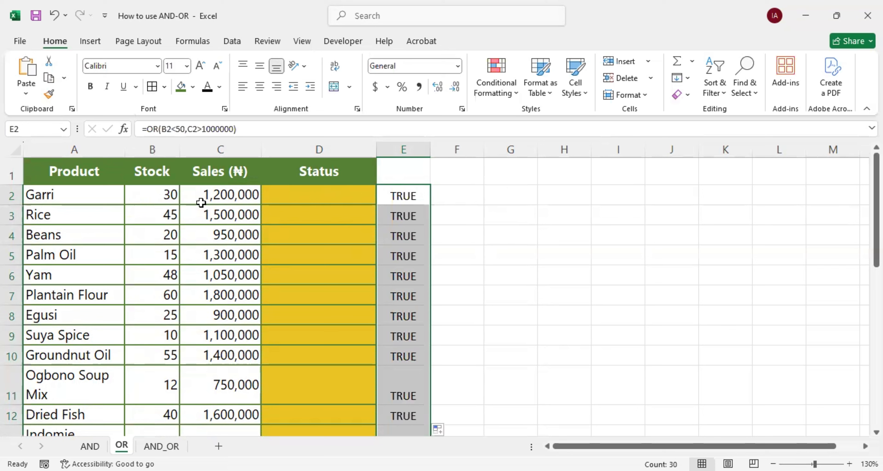
Set Garri's Stock to 60 and Sales to 900000, and check its OR result and Status highlighting
{"action": "left_click", "coordinate": [166, 198]}
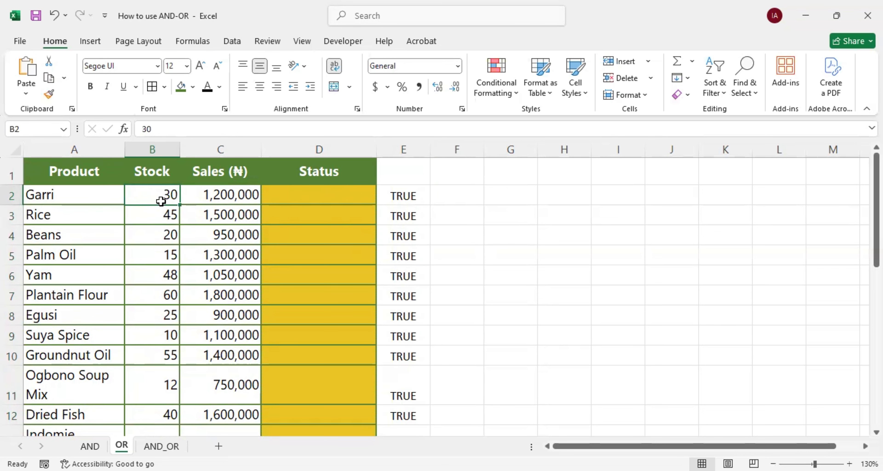
{"action": "type", "text": "60"}
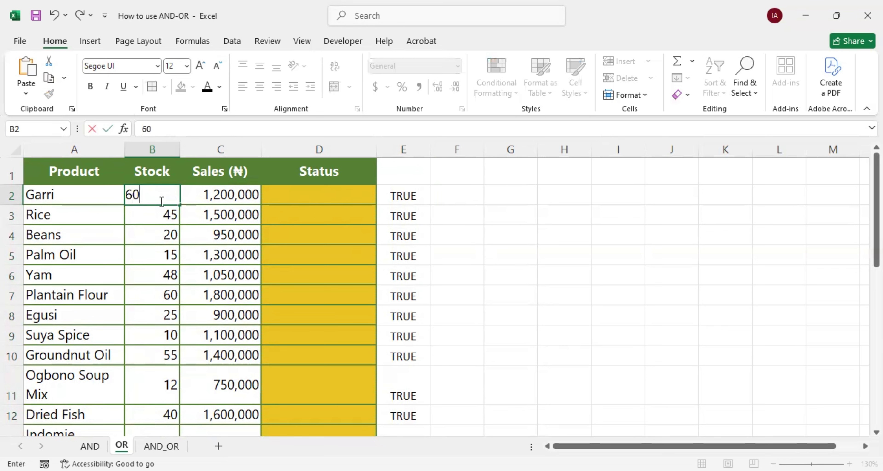
{"action": "left_click", "coordinate": [213, 203]}
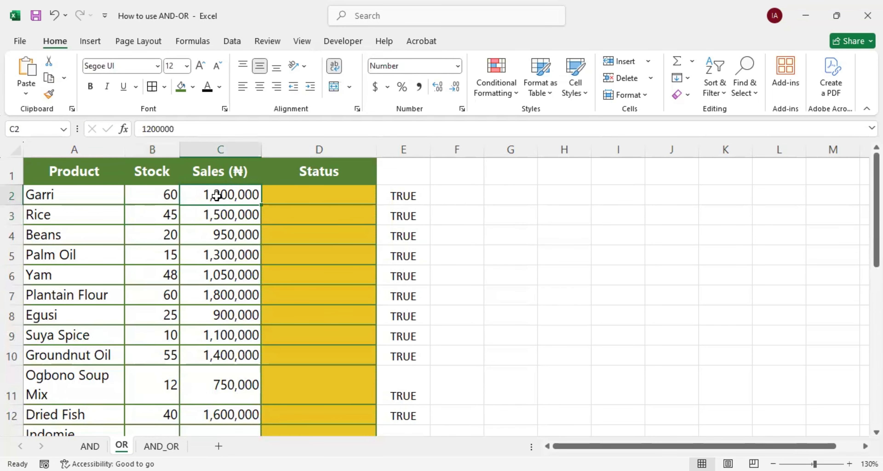
{"action": "double_click", "coordinate": [239, 200]}
{"action": "type", "text": "900000"}
{"action": "key", "text": "Return"}
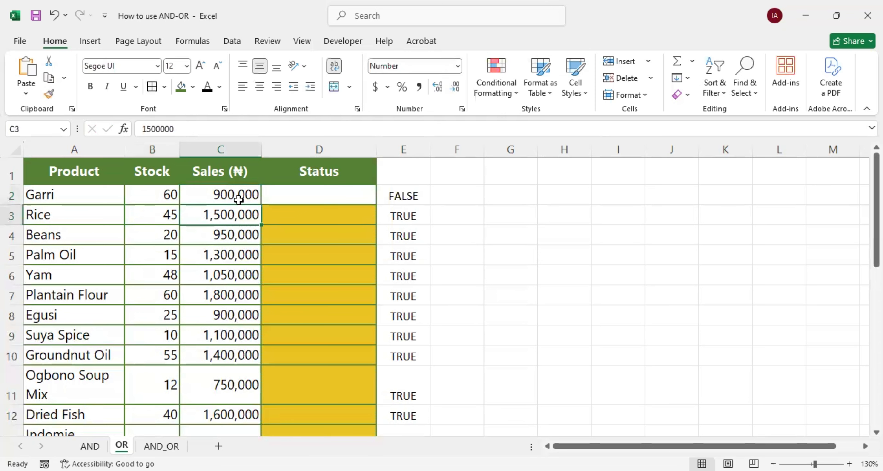
{"action": "left_click", "coordinate": [403, 202]}
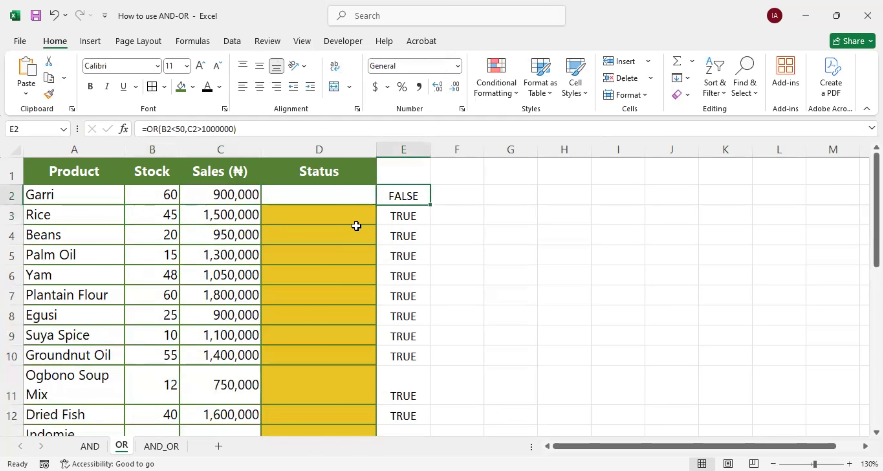
{"action": "left_click_drag", "start_coordinate": [156, 195], "coordinate": [222, 203]}
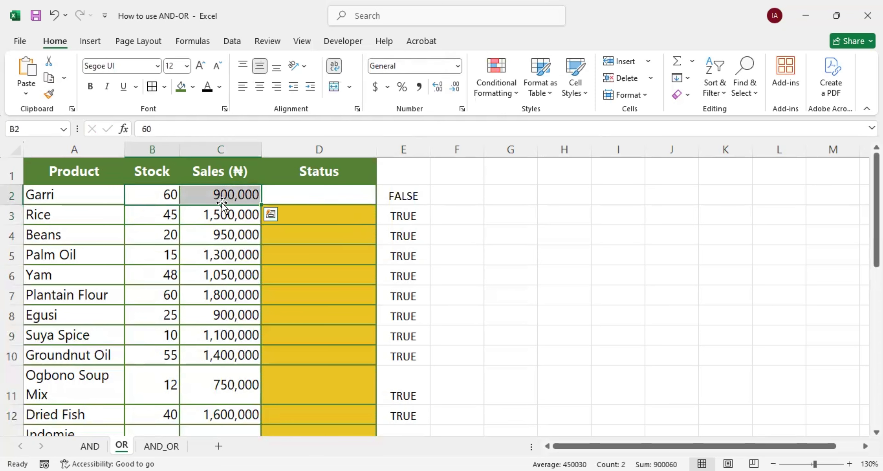
{"action": "left_click", "coordinate": [219, 198]}
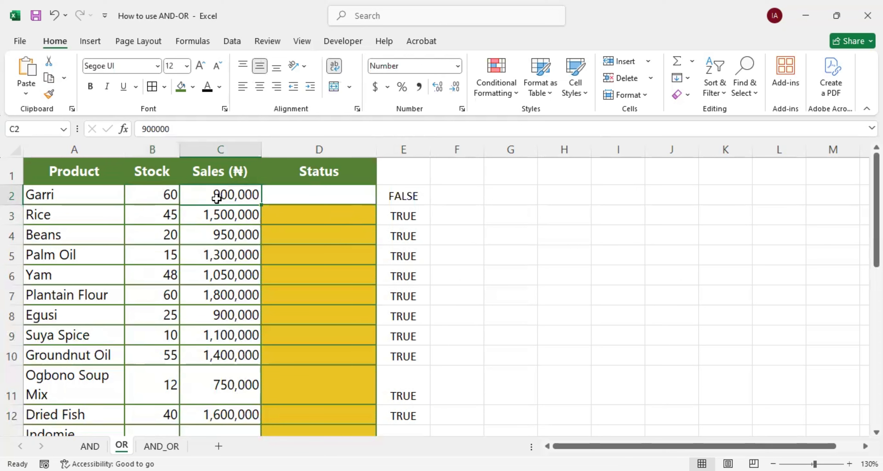
Set Garri's Stock value in B2 to 30
{"action": "left_click", "coordinate": [168, 198]}
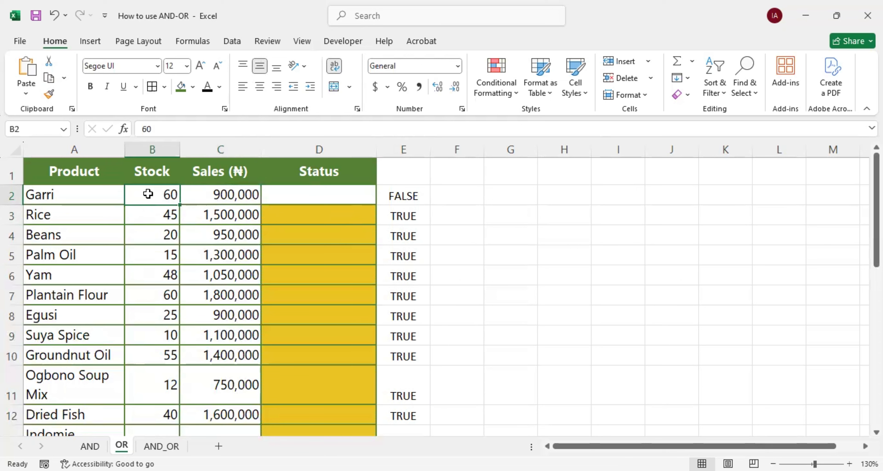
{"action": "type", "text": "30"}
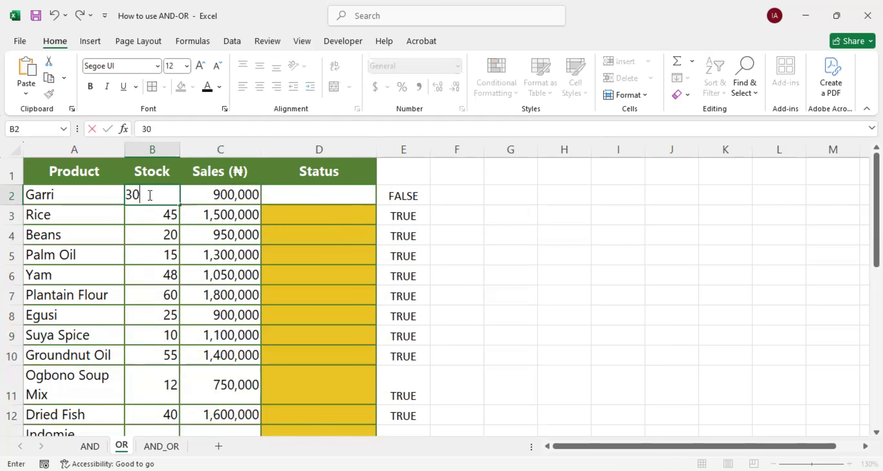
{"action": "key", "text": "Return"}
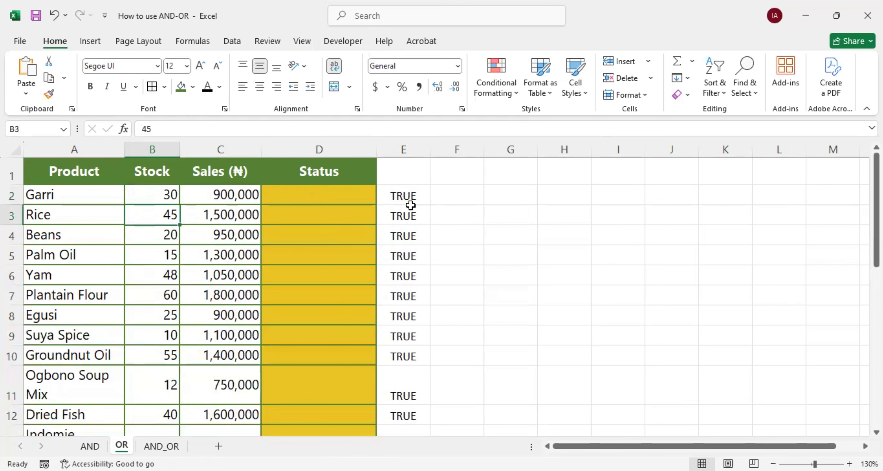
On the AND_OR sheet, start a formula-based conditional formatting rule for Status cell E2
{"action": "key", "text": "ctrl+Page_Down"}
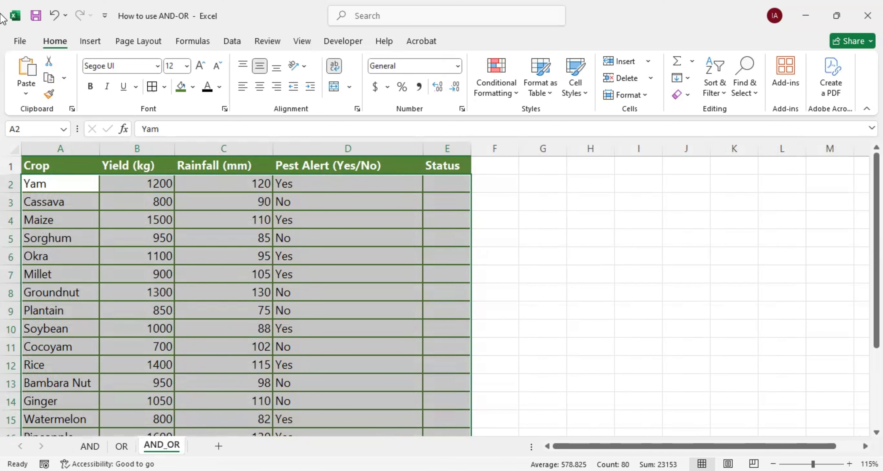
{"action": "left_click", "coordinate": [442, 183]}
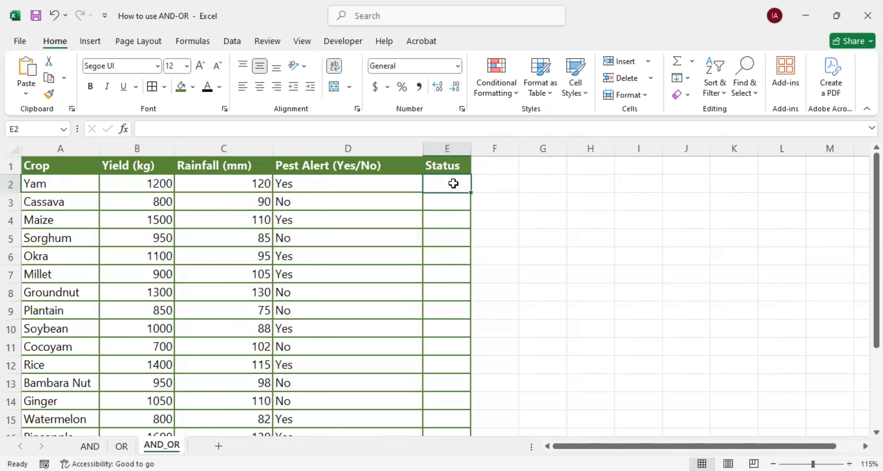
{"action": "left_click", "coordinate": [513, 92]}
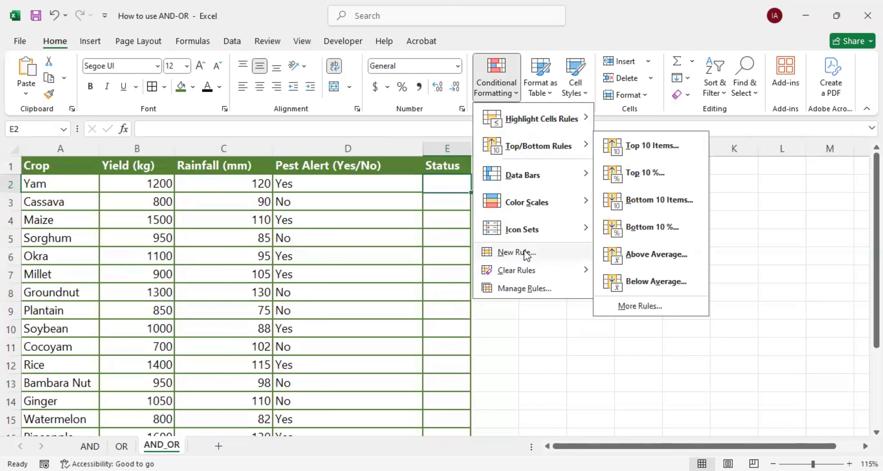
{"action": "left_click", "coordinate": [516, 252]}
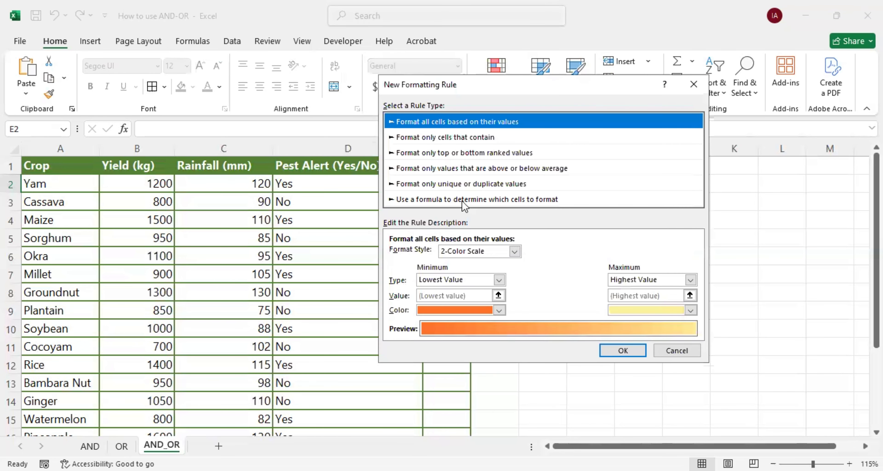
{"action": "left_click", "coordinate": [461, 201]}
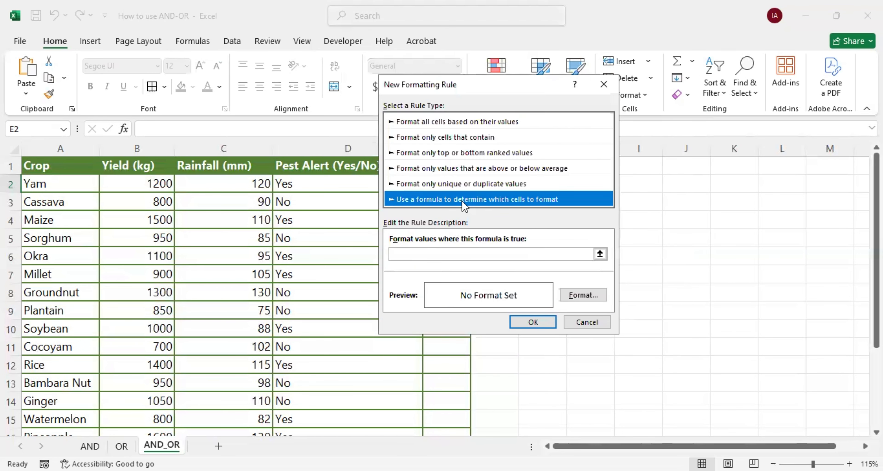
Enter the rule formula =OR(AND($B$2>=1000,$D$2="Yes"),$C$2<100)
{"action": "left_click", "coordinate": [422, 253]}
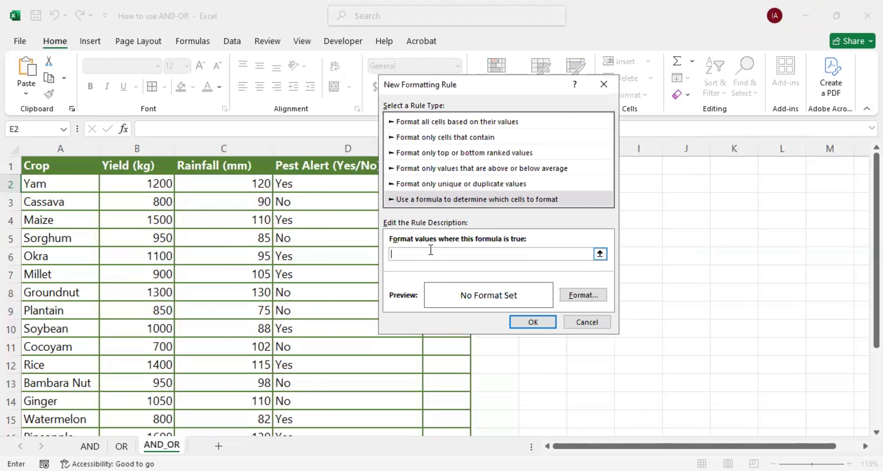
{"action": "type", "text": "=OR(AND("}
{"action": "left_click", "coordinate": [143, 184]}
{"action": "type", "text": ">="}
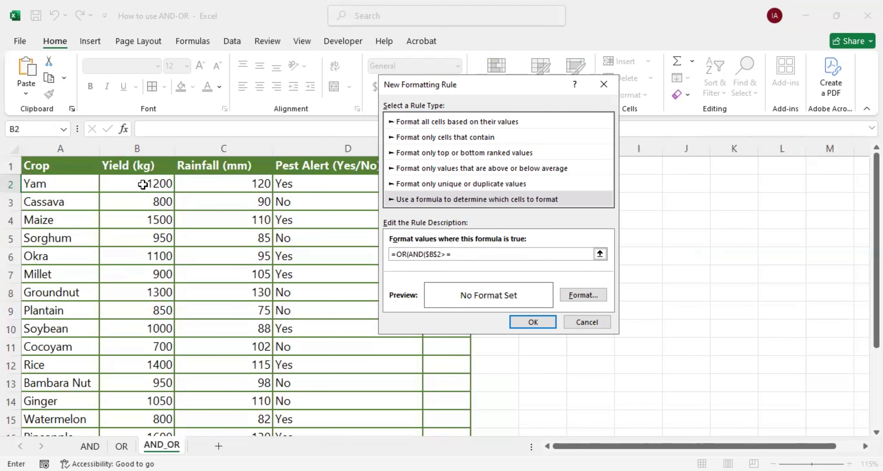
{"action": "type", "text": "1000,"}
{"action": "left_click", "coordinate": [302, 183]}
{"action": "type", "text": "="}
{"action": "type", "text": "\""}
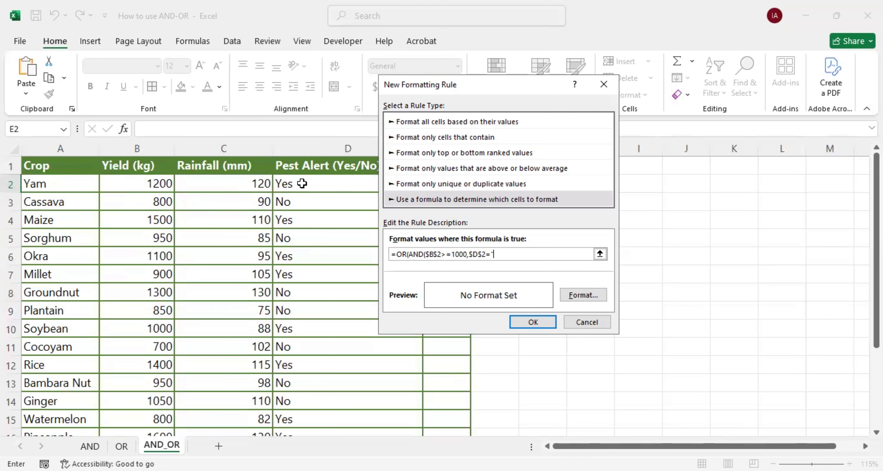
{"action": "type", "text": "Yes\")"}
{"action": "type", "text": ","}
{"action": "left_click", "coordinate": [230, 185]}
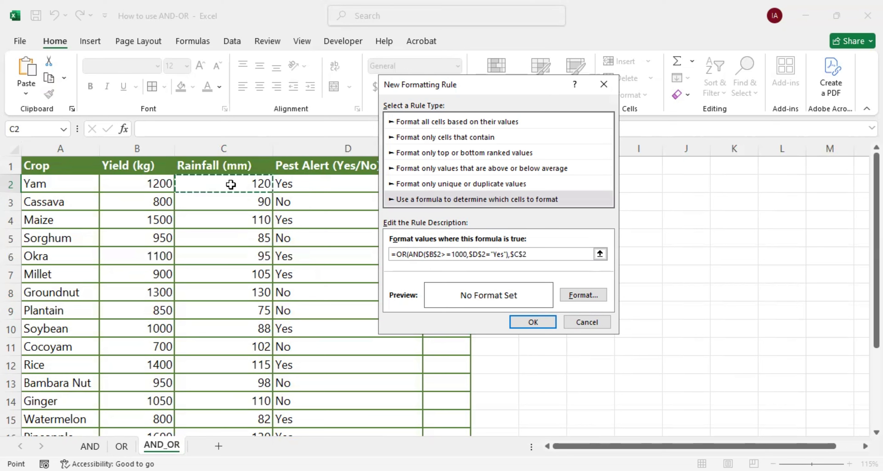
{"action": "type", "text": "<100)"}
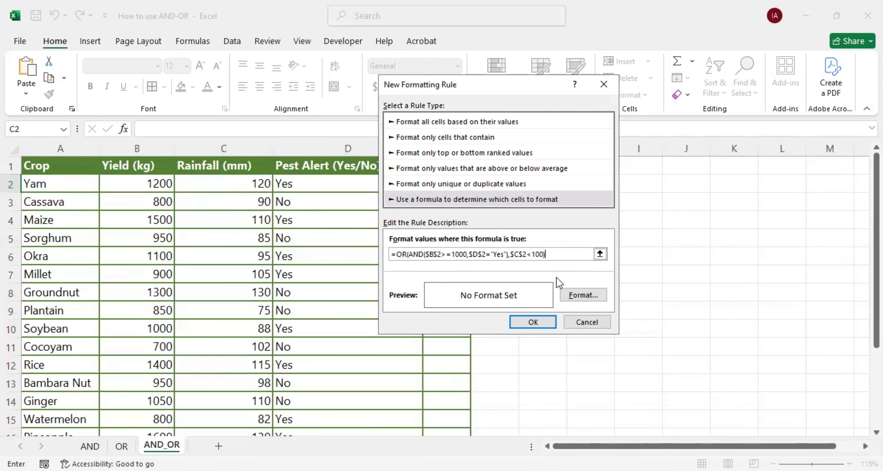
Give the rule's fill a blue thin vertical stripe pattern and apply the rule to E2
{"action": "left_click", "coordinate": [579, 297]}
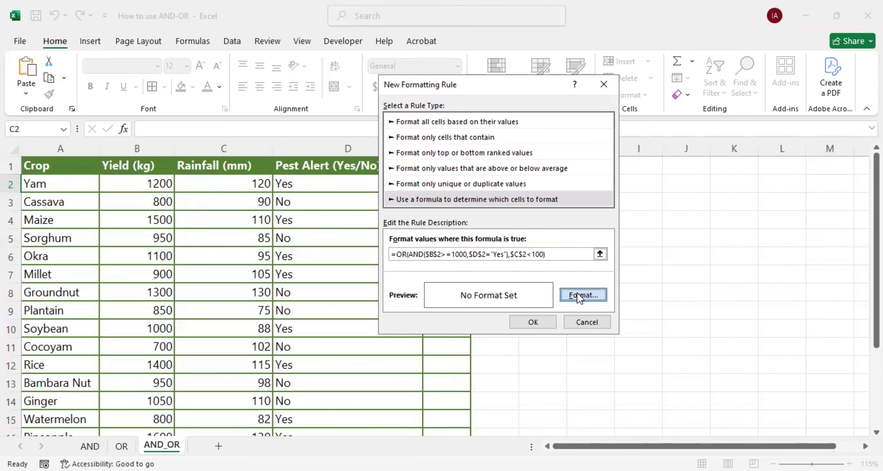
{"action": "left_click", "coordinate": [660, 91]}
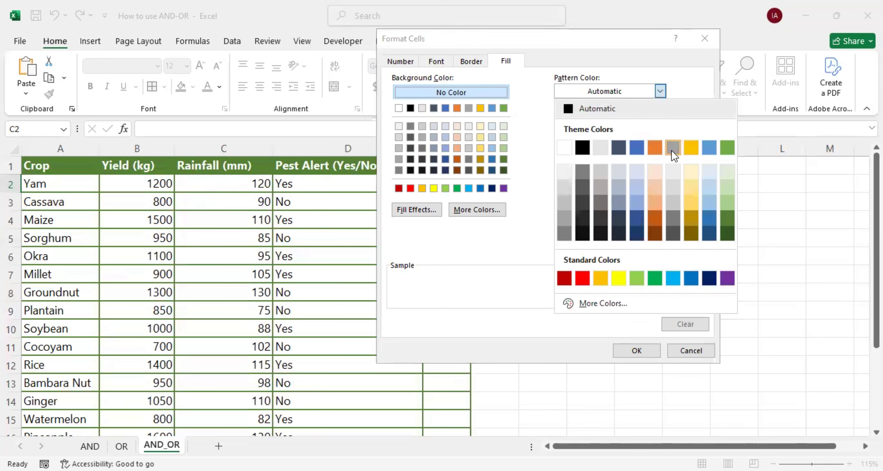
{"action": "left_click", "coordinate": [709, 147]}
{"action": "left_click", "coordinate": [660, 118]}
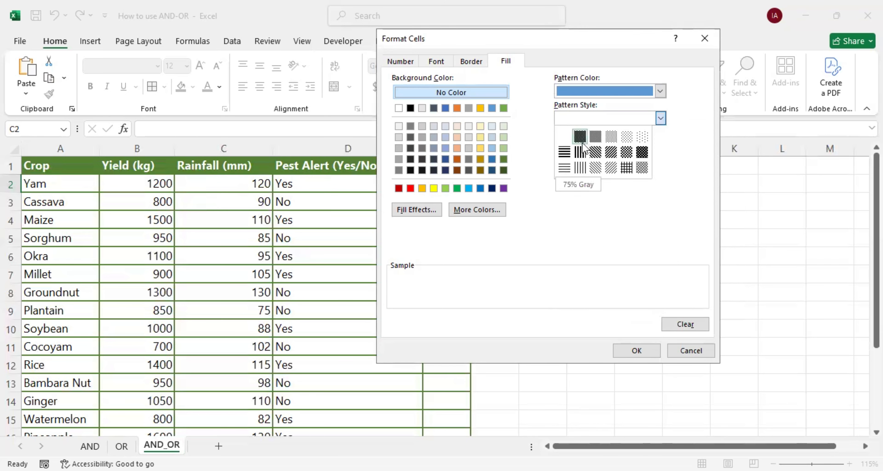
{"action": "left_click", "coordinate": [580, 168]}
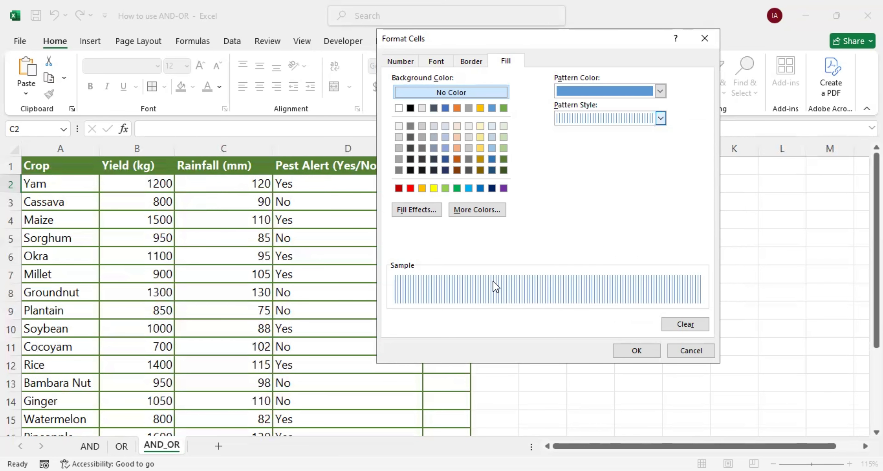
{"action": "left_click", "coordinate": [636, 353]}
{"action": "left_click", "coordinate": [539, 322]}
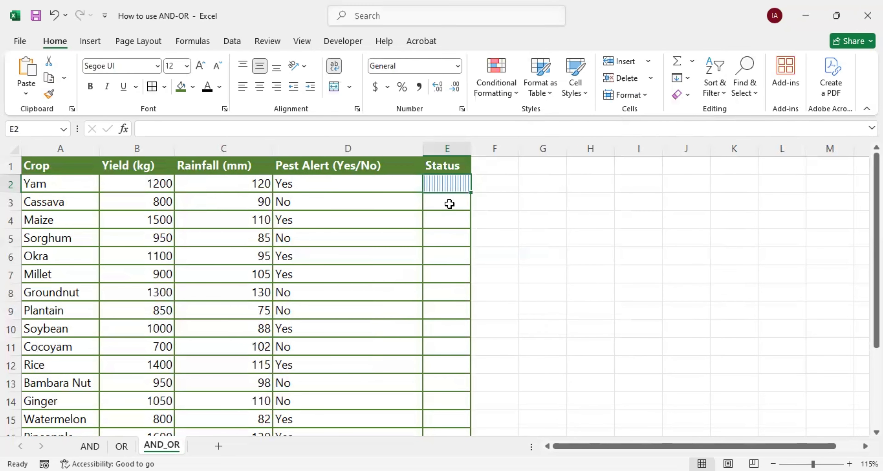
Check Yam's Yield and Pest Alert values against the combined rule and its Status highlighting
{"action": "left_click", "coordinate": [449, 204]}
{"action": "left_click", "coordinate": [452, 183]}
{"action": "left_click", "coordinate": [158, 185]}
{"action": "left_click", "coordinate": [294, 186]}
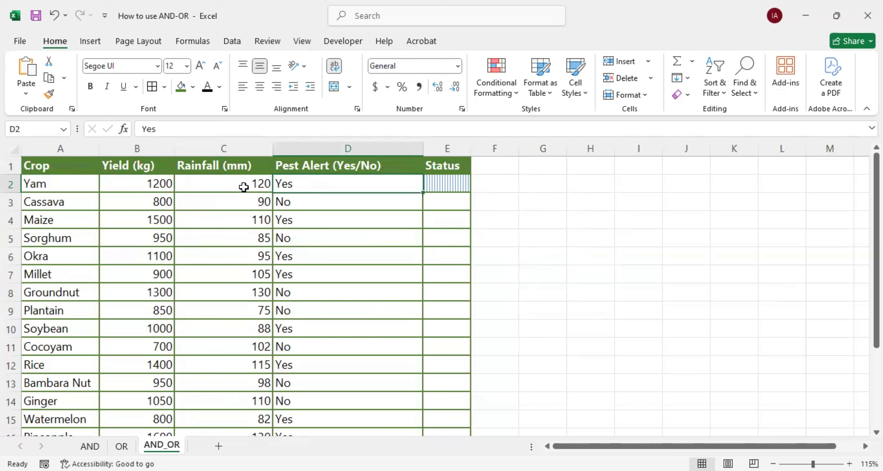
Enter the check formula =AND(B2>=1000,D2="Yes",C2<100) in cell G2
{"action": "left_click", "coordinate": [539, 185]}
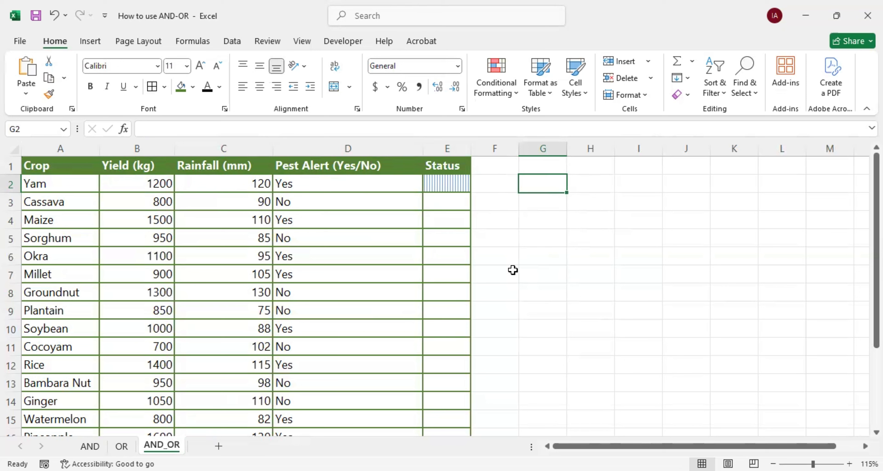
{"action": "type", "text": "="}
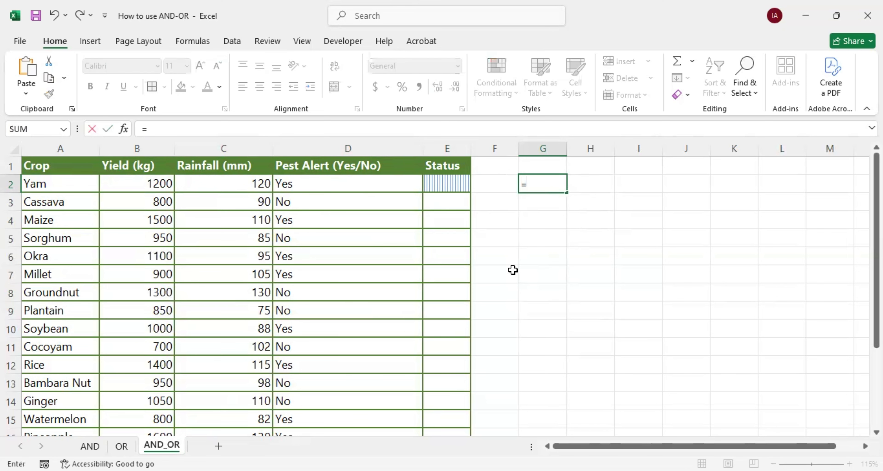
{"action": "type", "text": "AND("}
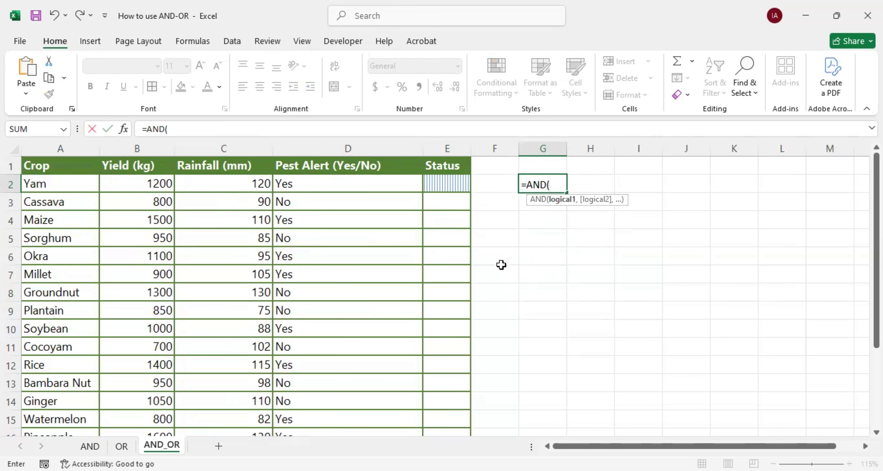
{"action": "left_click", "coordinate": [147, 184]}
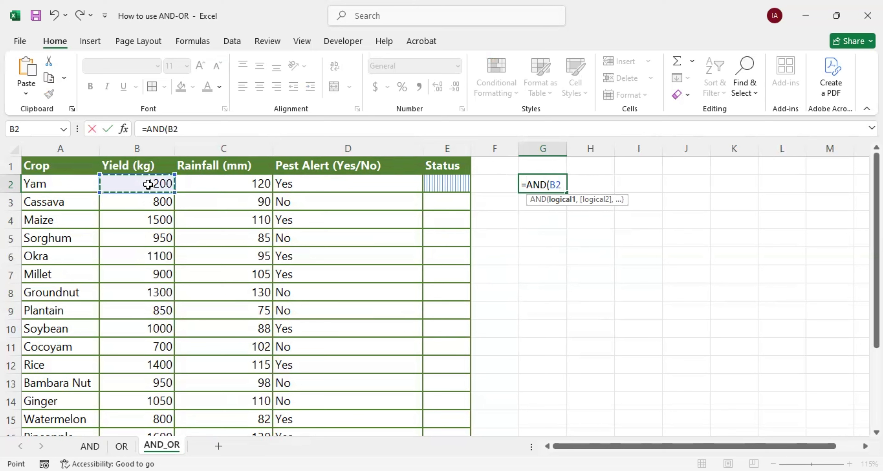
{"action": "type", "text": ">"}
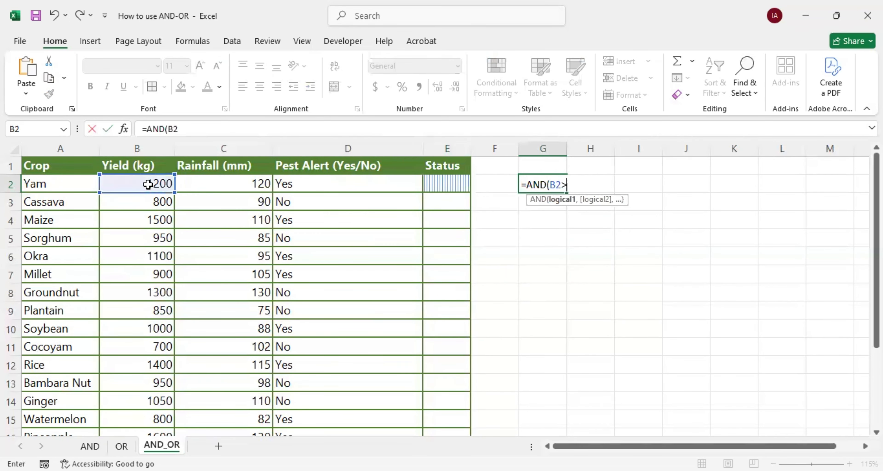
{"action": "type", "text": "=1000,"}
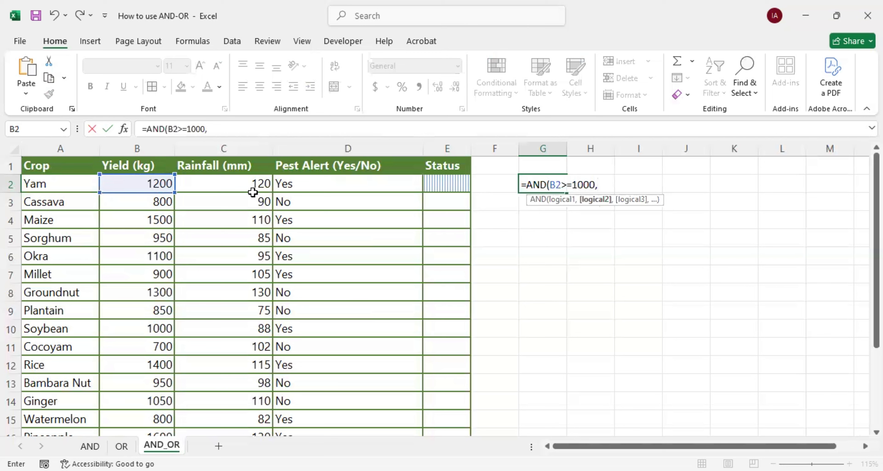
{"action": "left_click", "coordinate": [293, 181]}
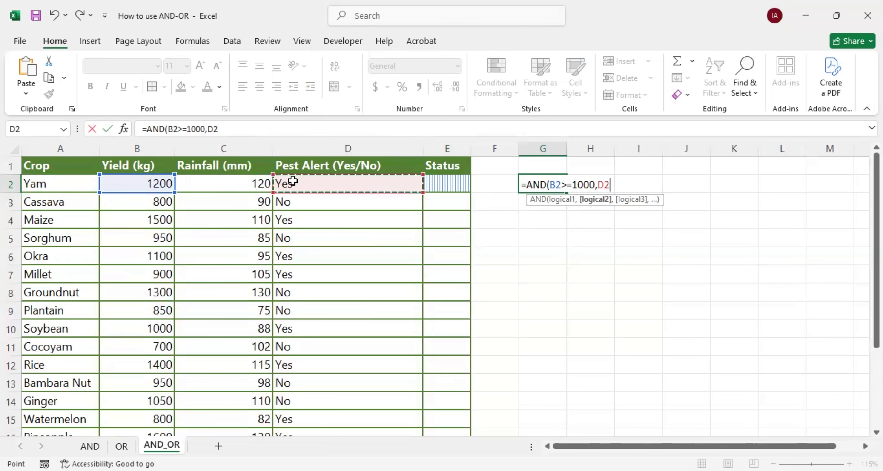
{"action": "type", "text": "=\"Y"}
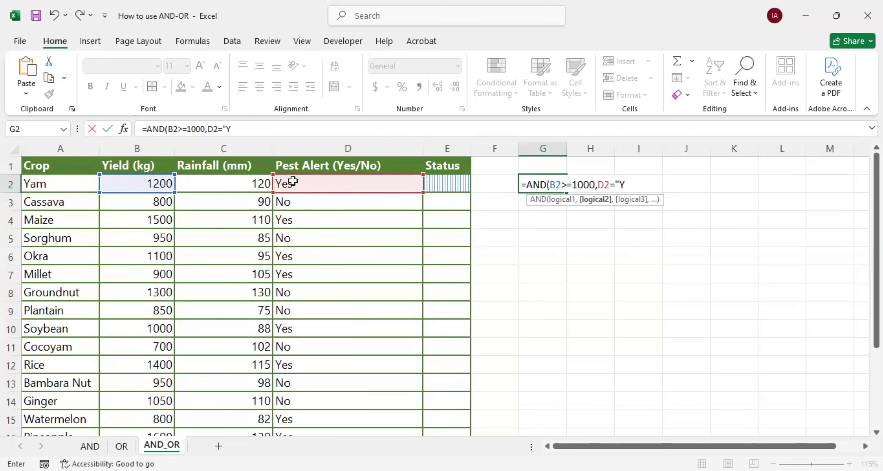
{"action": "type", "text": "es\","}
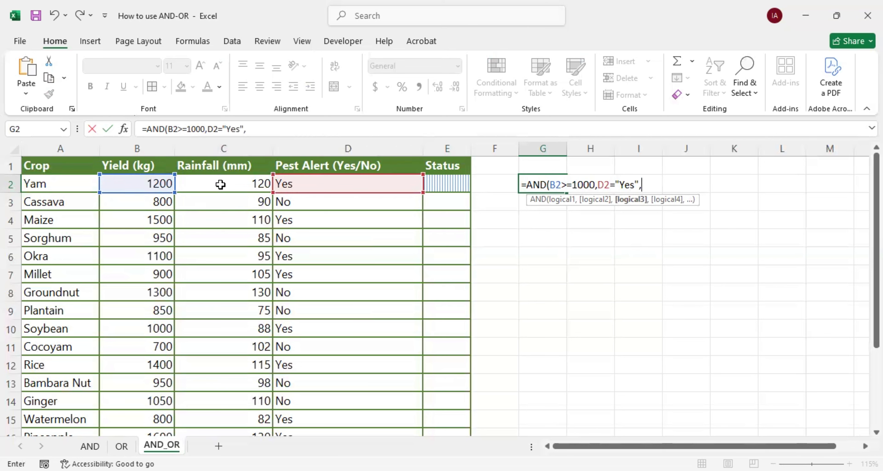
{"action": "left_click", "coordinate": [221, 184]}
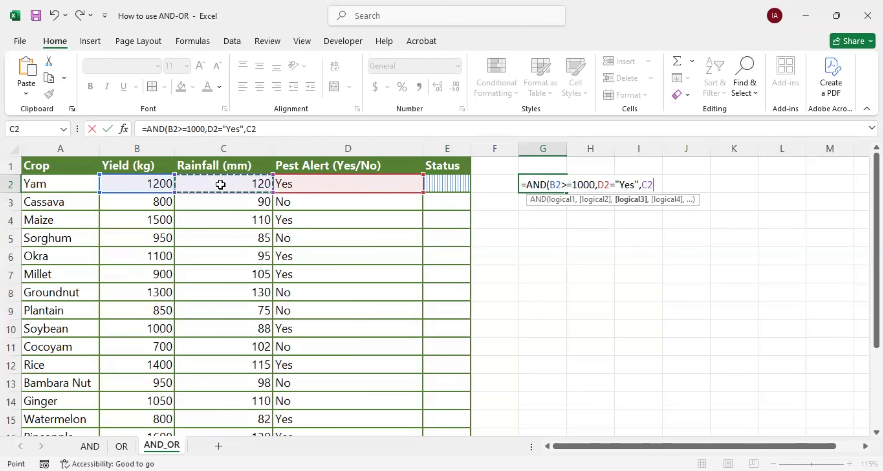
{"action": "type", "text": "<100"}
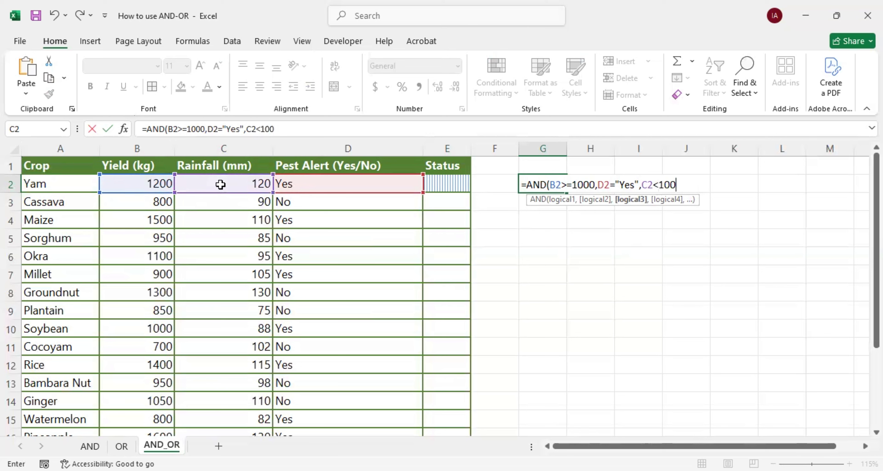
{"action": "type", "text": ")"}
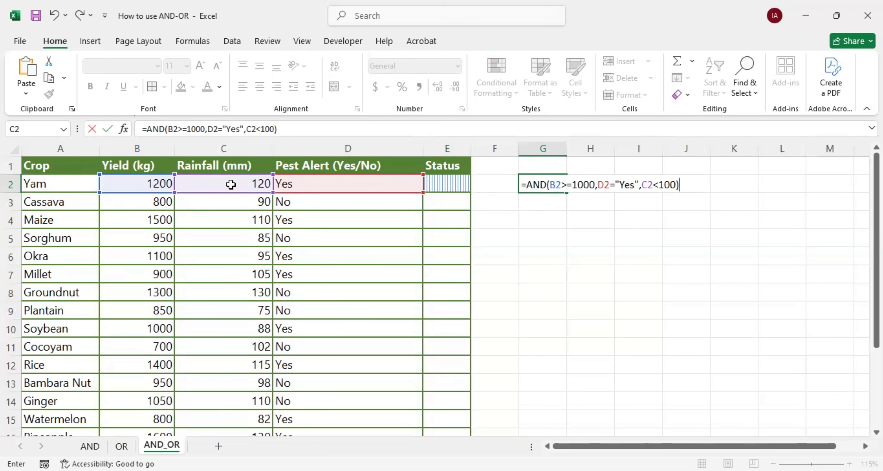
{"action": "key", "text": "Return"}
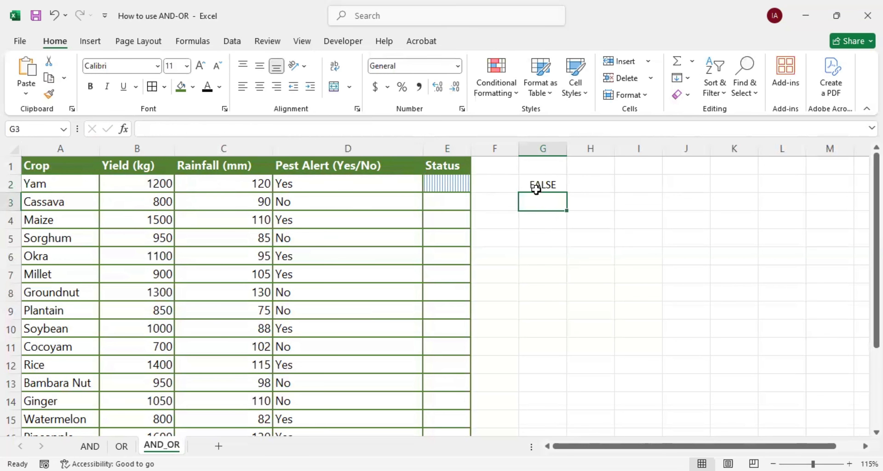
Nest G2's AND function inside an OR function and remove the C2<100 condition from the AND
{"action": "left_click", "coordinate": [536, 181]}
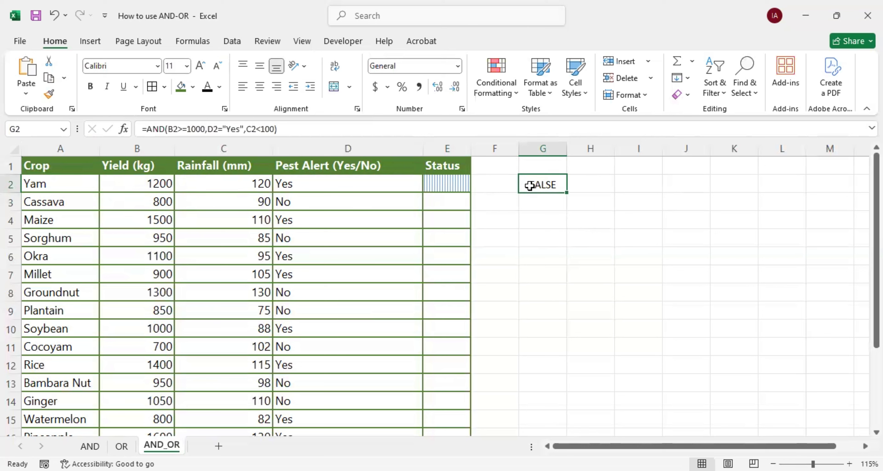
{"action": "left_click", "coordinate": [148, 130]}
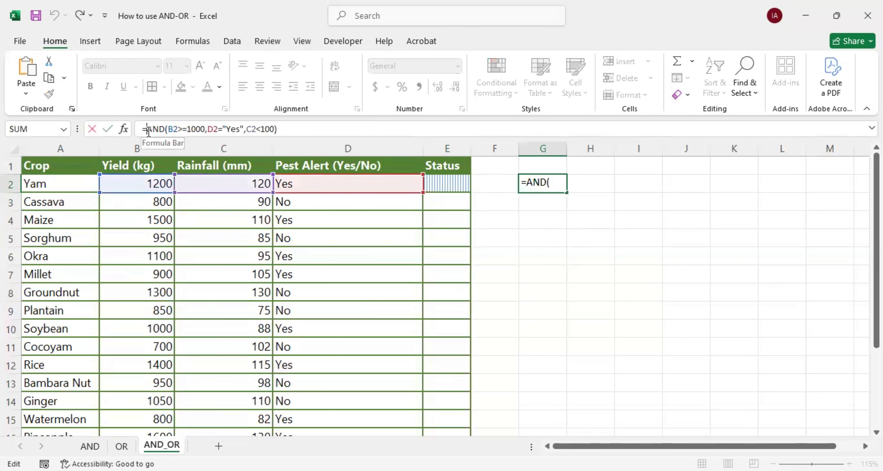
{"action": "type", "text": "OR("}
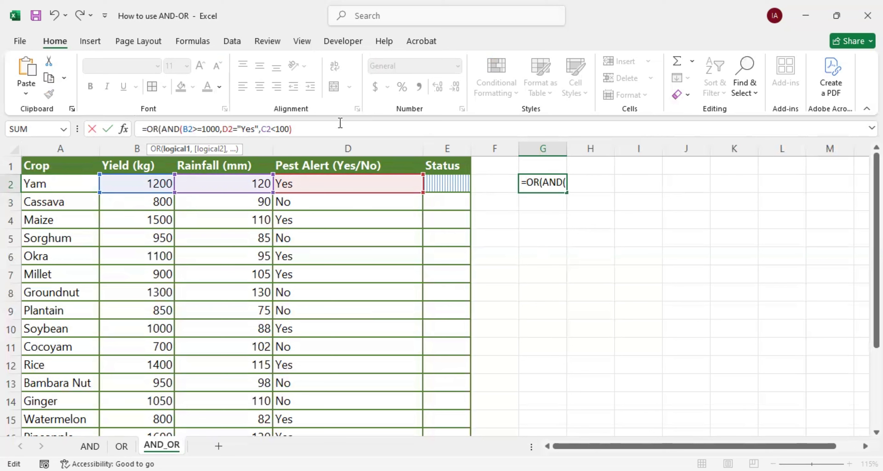
{"action": "key", "text": "shift+Right"}
{"action": "key", "text": "shift+Right"}
{"action": "key", "text": "shift+Right"}
{"action": "key", "text": "shift+Right"}
{"action": "key", "text": "shift+Right"}
{"action": "key", "text": "shift+Right"}
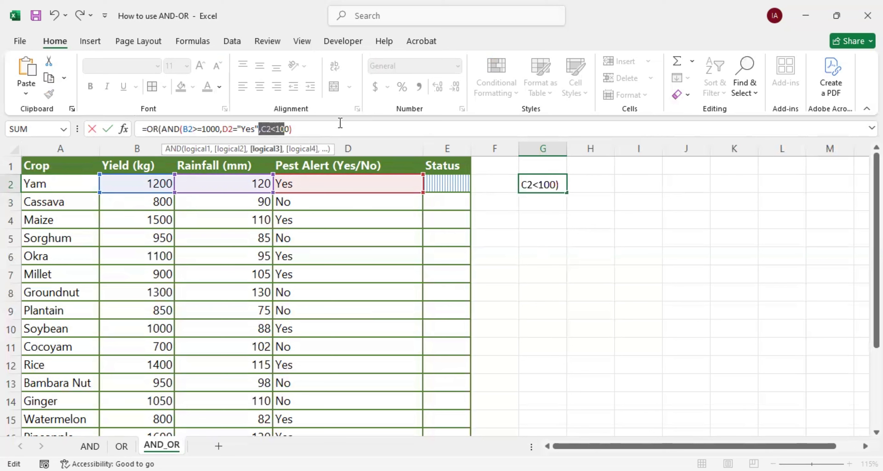
{"action": "key", "text": "BackSpace"}
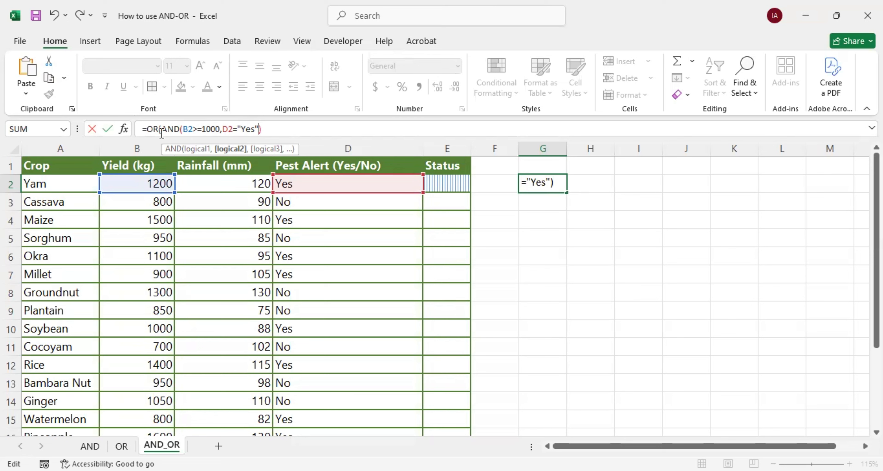
Add C2<100 as the OR function's second condition, completing G2 as =OR(AND(B2>=1000,D2="Yes"),C2<100)
{"action": "left_click", "coordinate": [263, 130]}
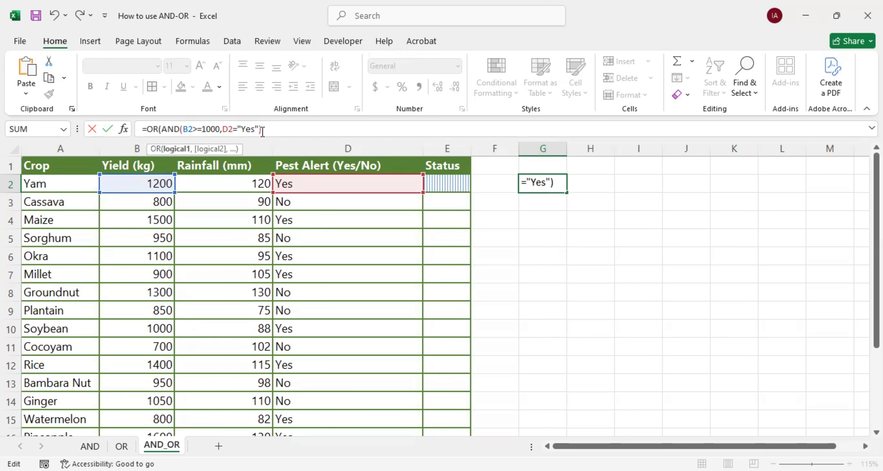
{"action": "type", "text": ","}
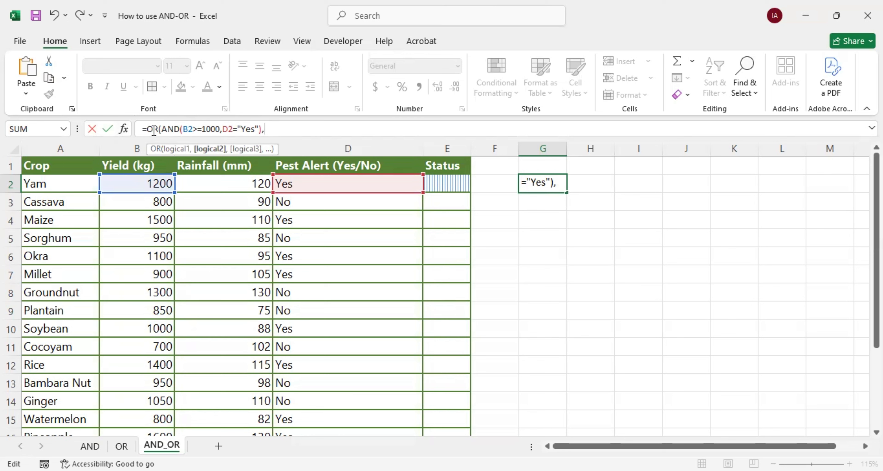
{"action": "left_click", "coordinate": [210, 182]}
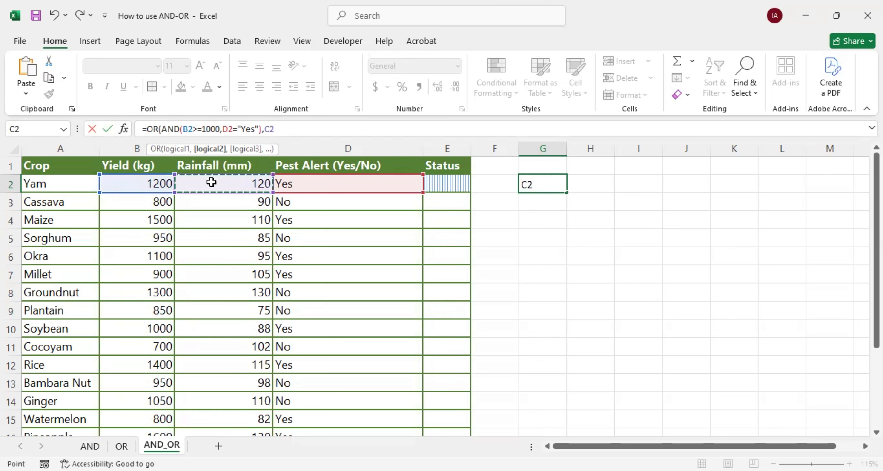
{"action": "type", "text": "<"}
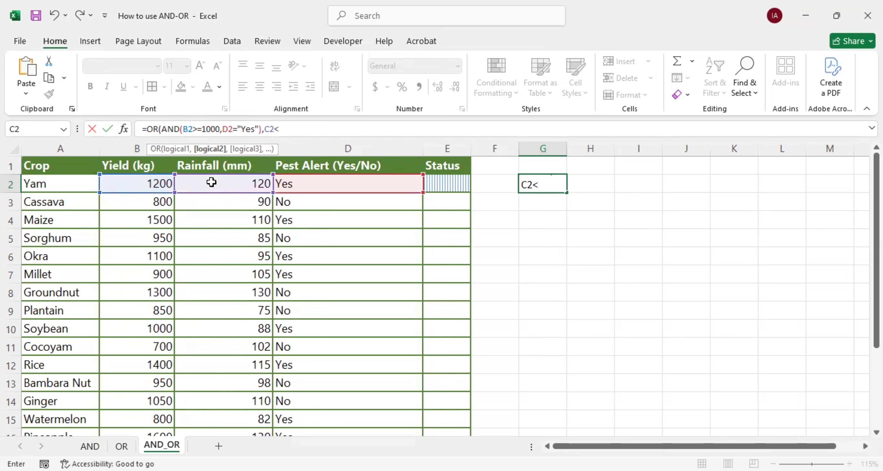
{"action": "type", "text": "100)"}
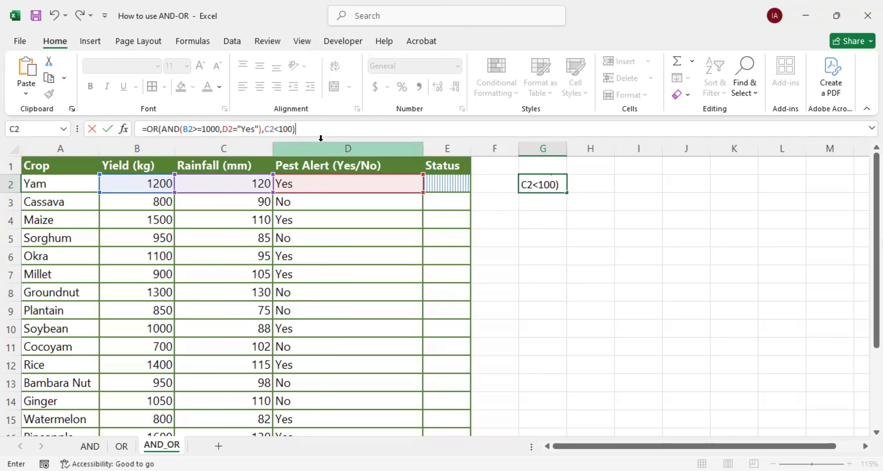
{"action": "key", "text": "Return"}
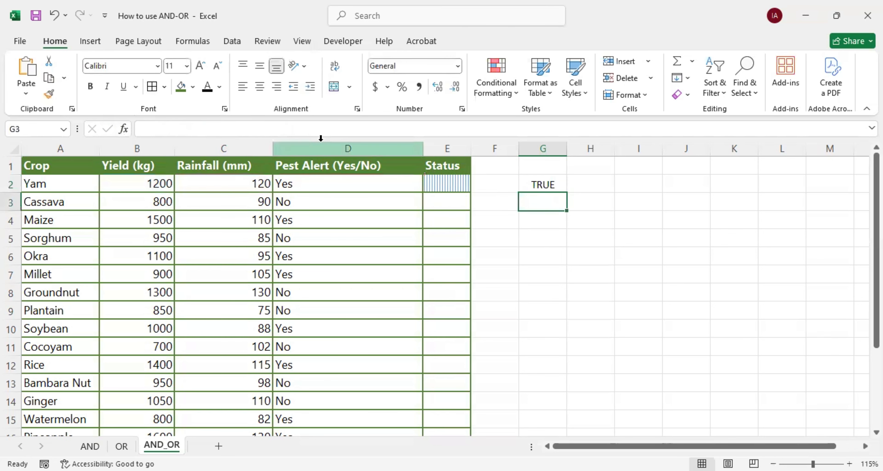
Compare G2 with Yam's Status highlighting and fill the G2 formula down column G for all crop rows
{"action": "left_click", "coordinate": [543, 184]}
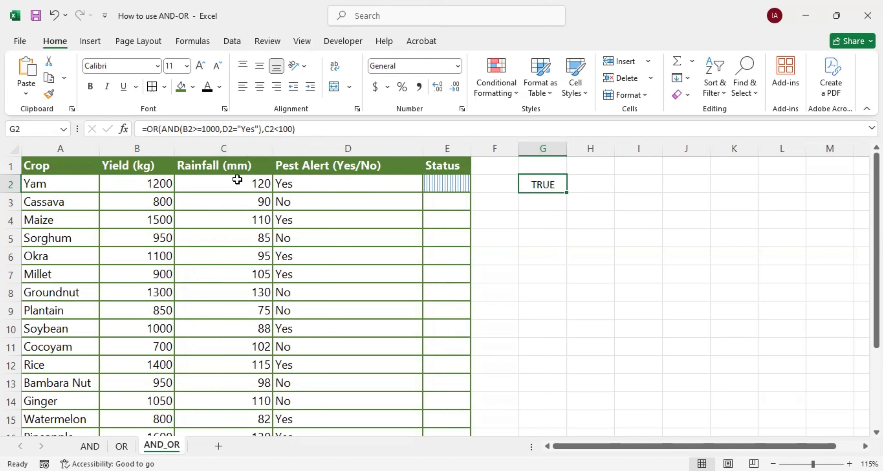
{"action": "left_click", "coordinate": [448, 181]}
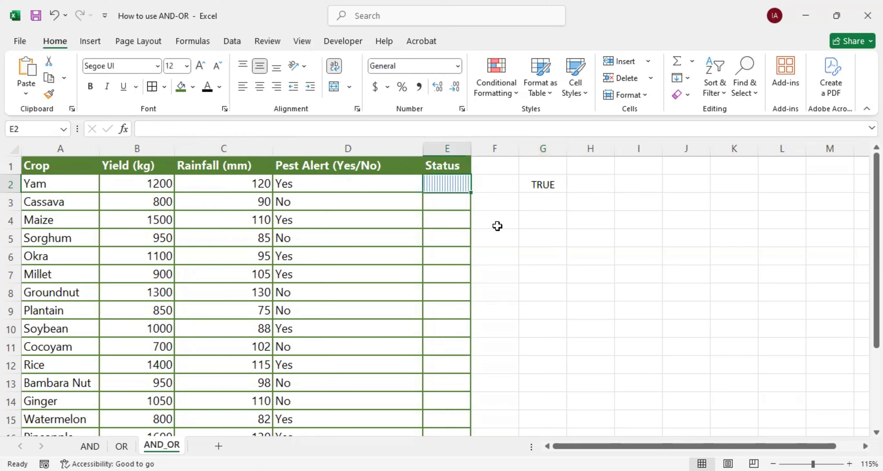
{"action": "left_click", "coordinate": [553, 183]}
{"action": "double_click", "coordinate": [565, 192]}
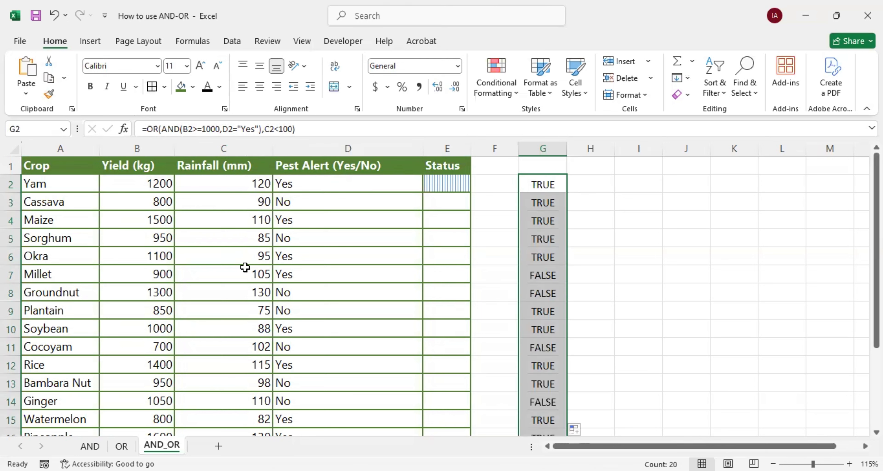
Check Millet's Yield, Pest Alert and Rainfall values against the combined AND/OR formula in G7
{"action": "left_click", "coordinate": [151, 276]}
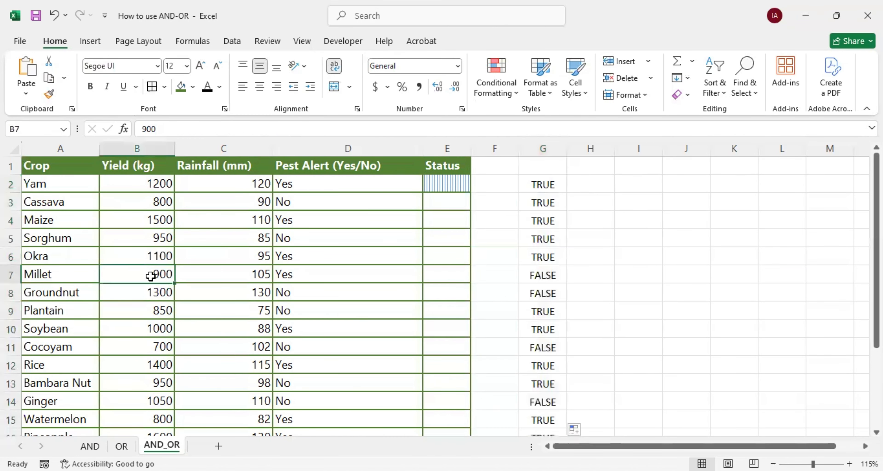
{"action": "left_click", "coordinate": [325, 275]}
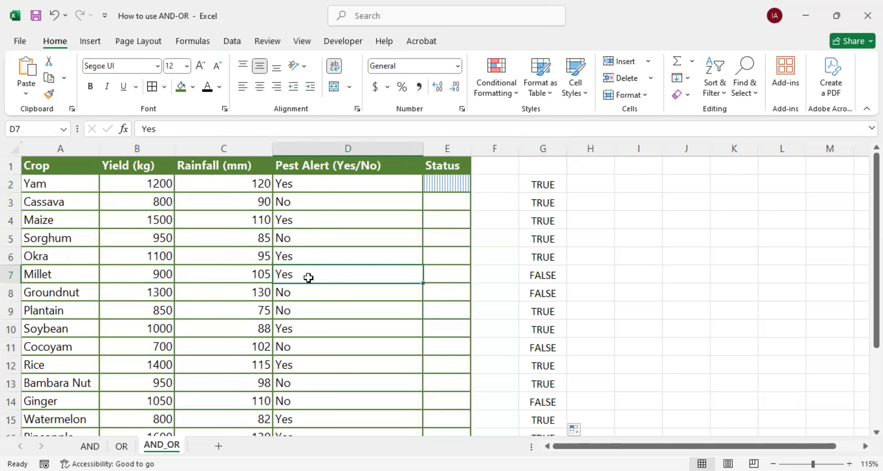
{"action": "left_click", "coordinate": [250, 278]}
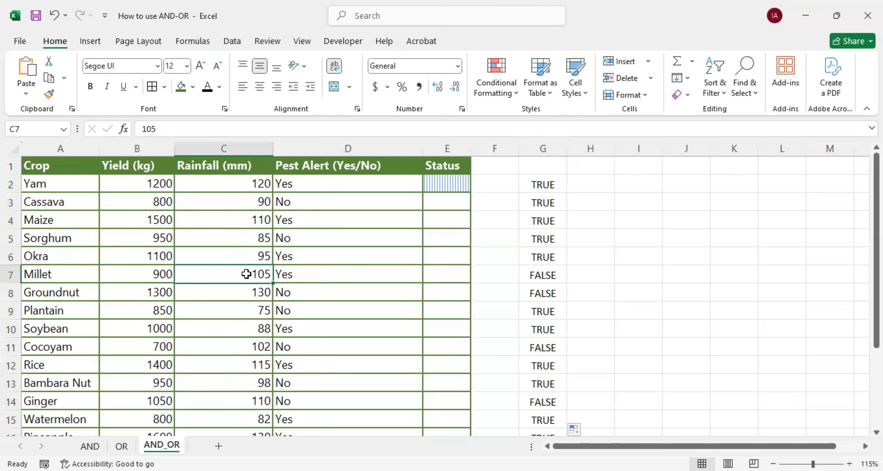
{"action": "double_click", "coordinate": [165, 277]}
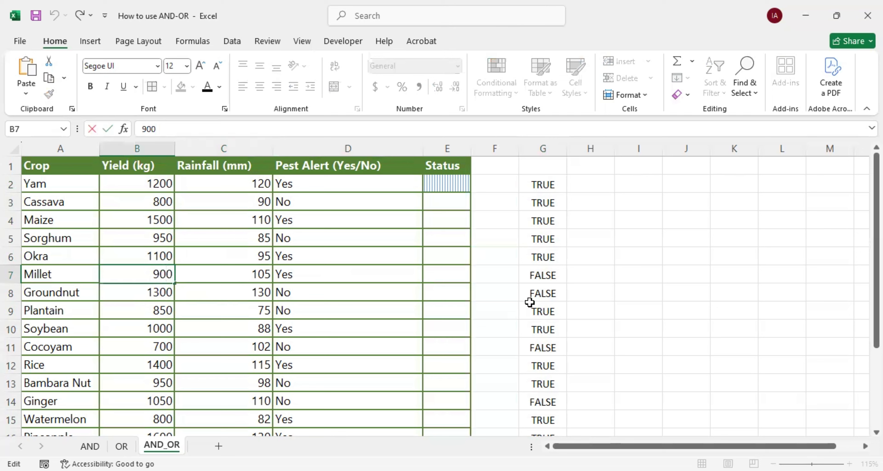
{"action": "left_click", "coordinate": [546, 276]}
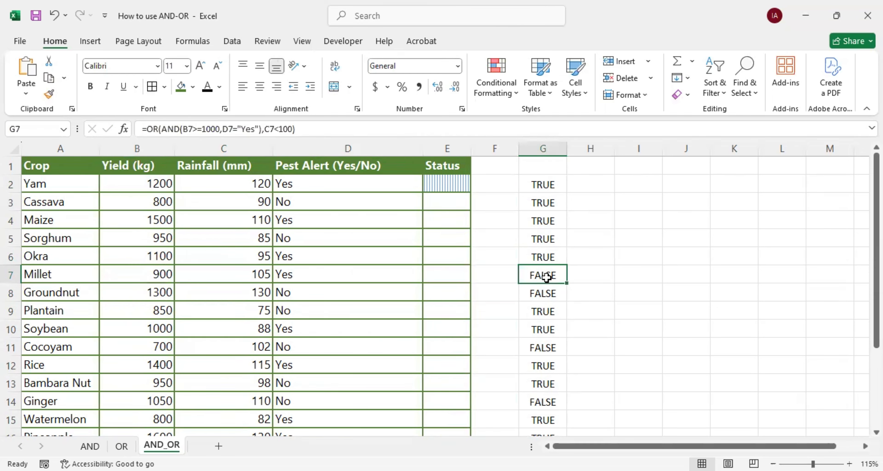
{"action": "double_click", "coordinate": [545, 276]}
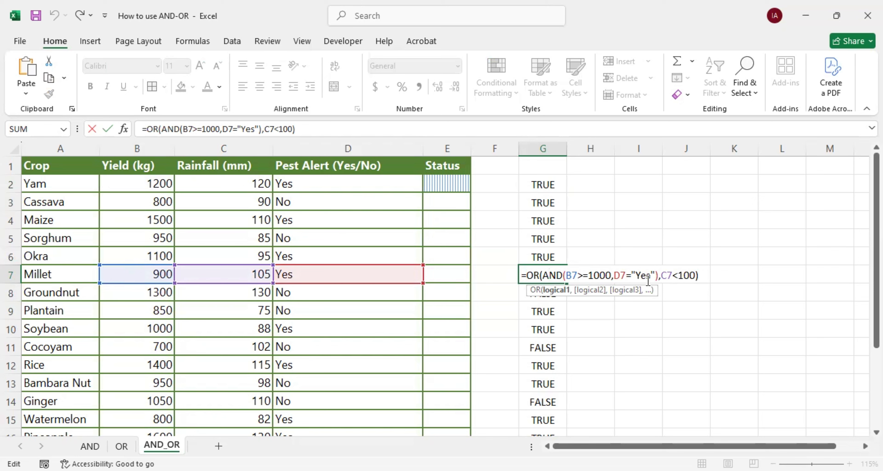
{"action": "key", "text": "Return"}
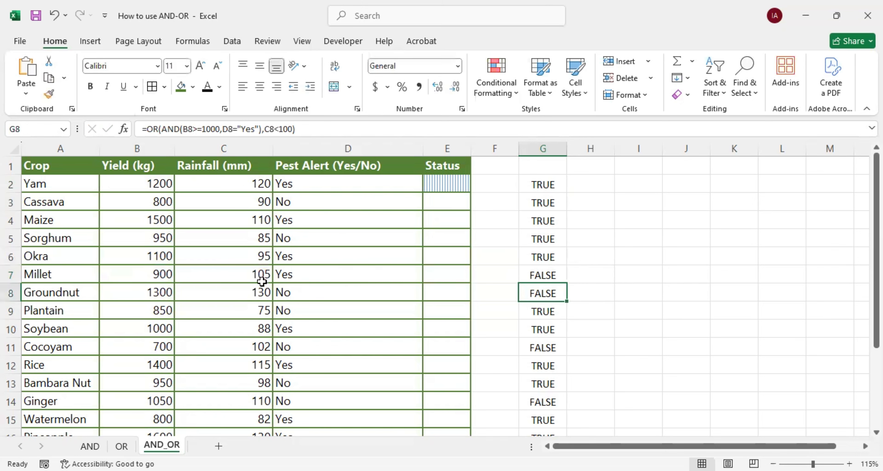
{"action": "left_click", "coordinate": [258, 274]}
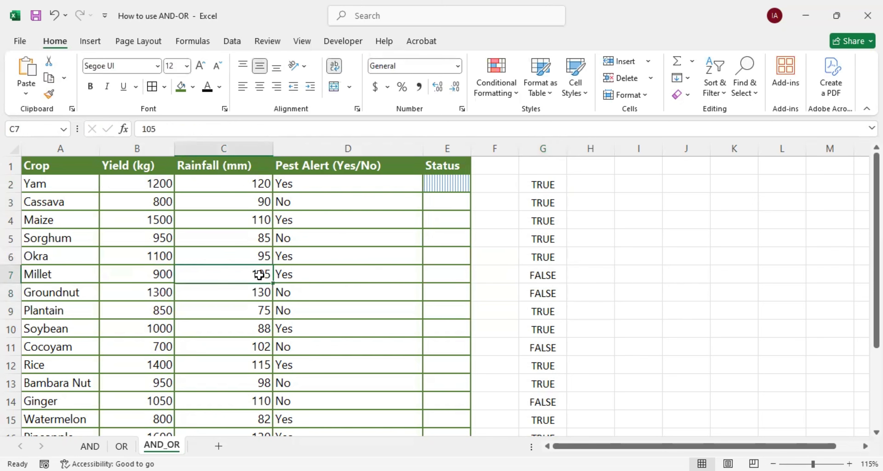
Set Millet's Rainfall to 99 and check the combined AND/OR formula result in G7
{"action": "type", "text": "99"}
{"action": "key", "text": "Return"}
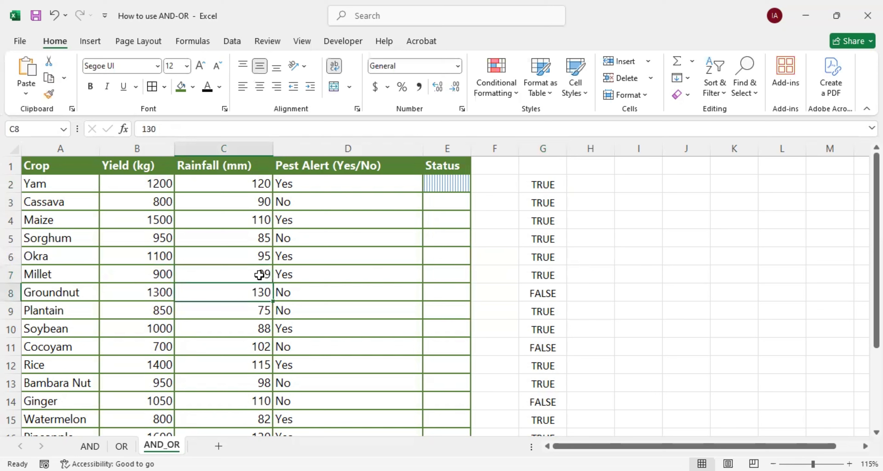
{"action": "left_click", "coordinate": [545, 278]}
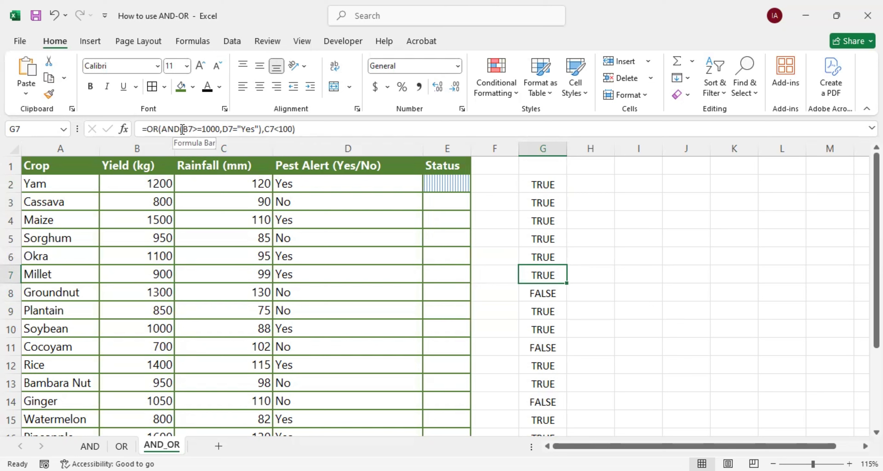
Examine the C7<100 condition in G7's formula and review the results down column G without changing the formula
{"action": "left_click_drag", "start_coordinate": [269, 132], "coordinate": [280, 133]}
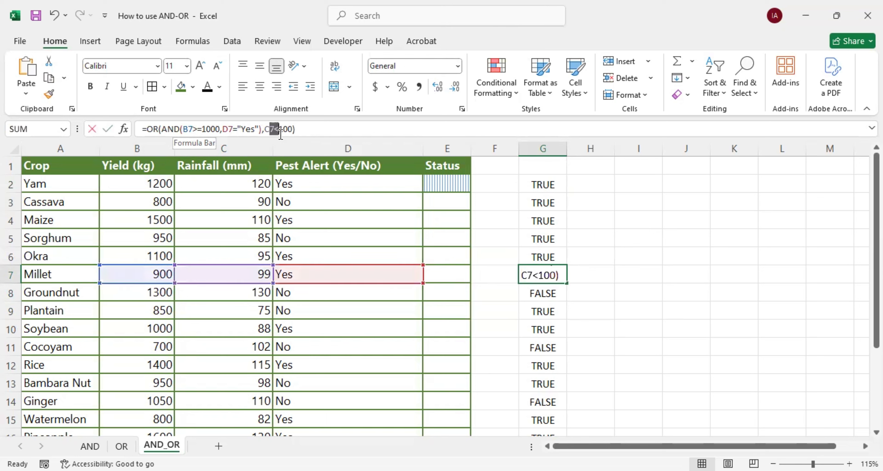
{"action": "left_click", "coordinate": [281, 135]}
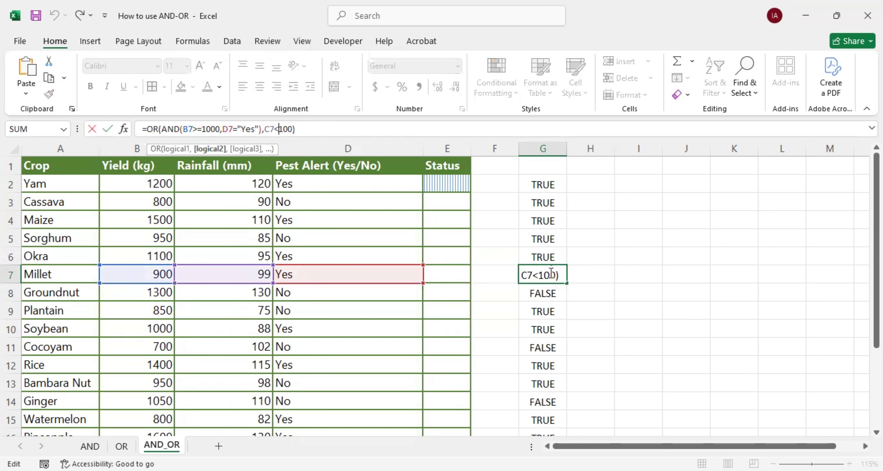
{"action": "left_click", "coordinate": [585, 281]}
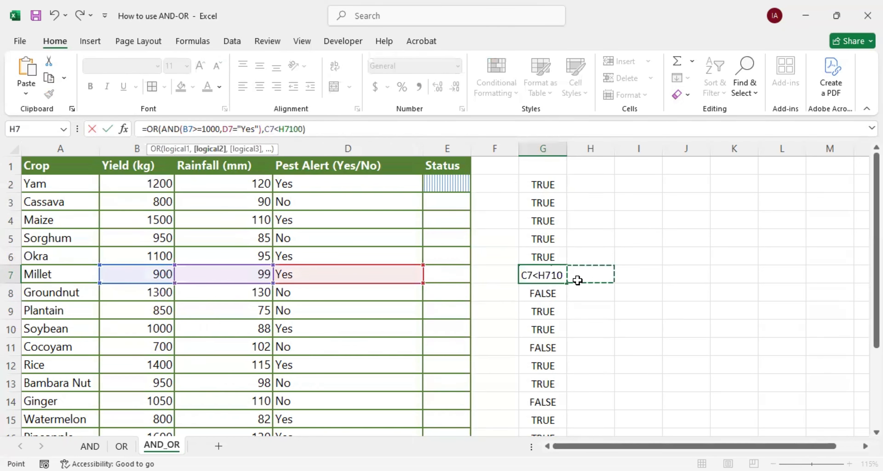
{"action": "key", "text": "Escape"}
{"action": "scroll", "coordinate": [543, 277], "scroll_direction": "down", "scroll_amount": 1}
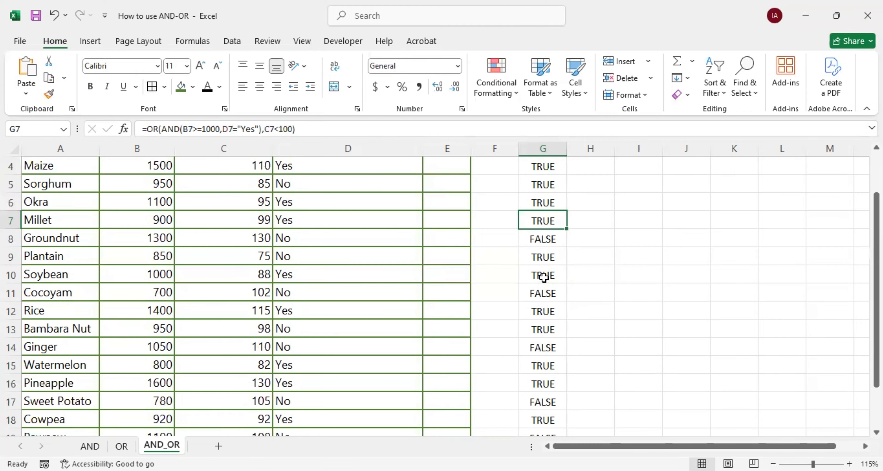
{"action": "scroll", "coordinate": [543, 277], "scroll_direction": "up", "scroll_amount": 1}
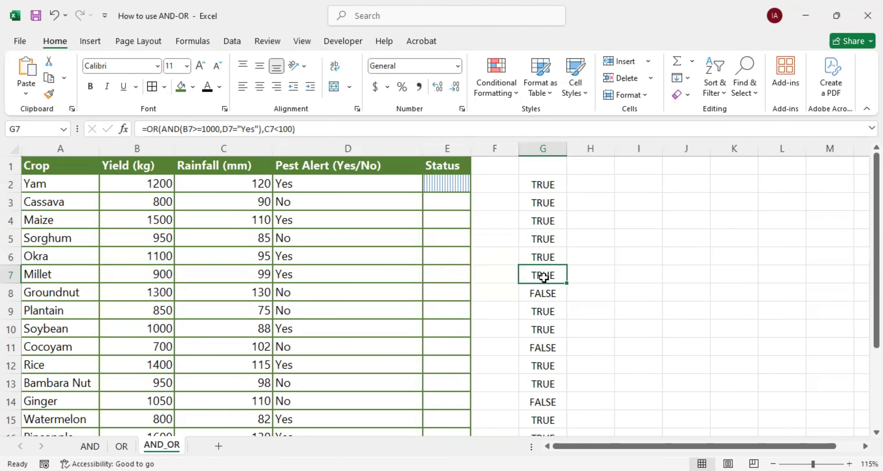
Open the conditional formatting rule of Yam's Status cell for editing and make its formula's Yield reference relative as B2
{"action": "left_click", "coordinate": [436, 185]}
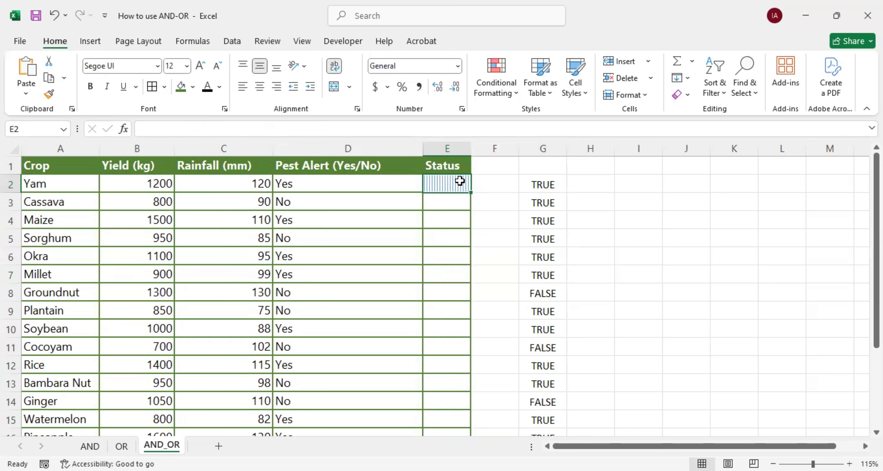
{"action": "left_click", "coordinate": [516, 93]}
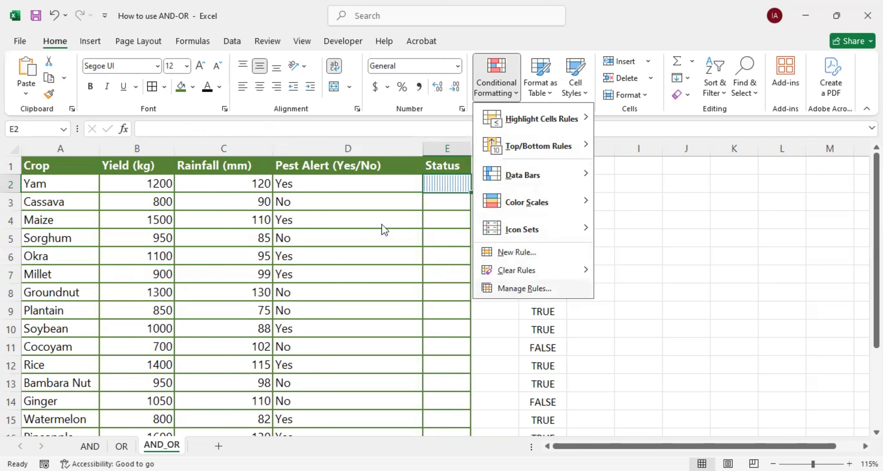
{"action": "left_click", "coordinate": [335, 190]}
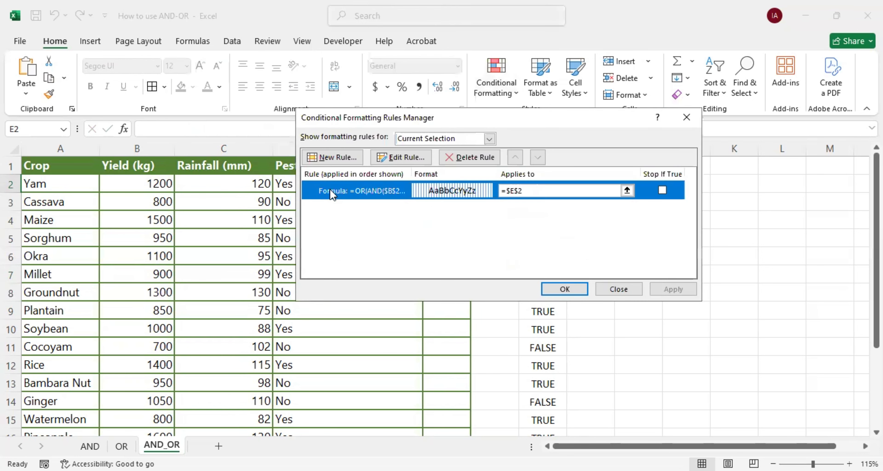
{"action": "left_click", "coordinate": [404, 157]}
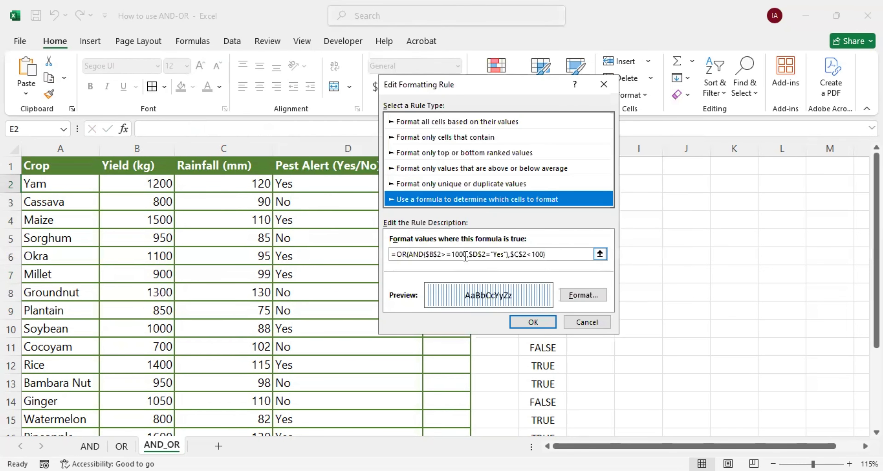
{"action": "left_click", "coordinate": [432, 256]}
{"action": "double_click", "coordinate": [433, 255]}
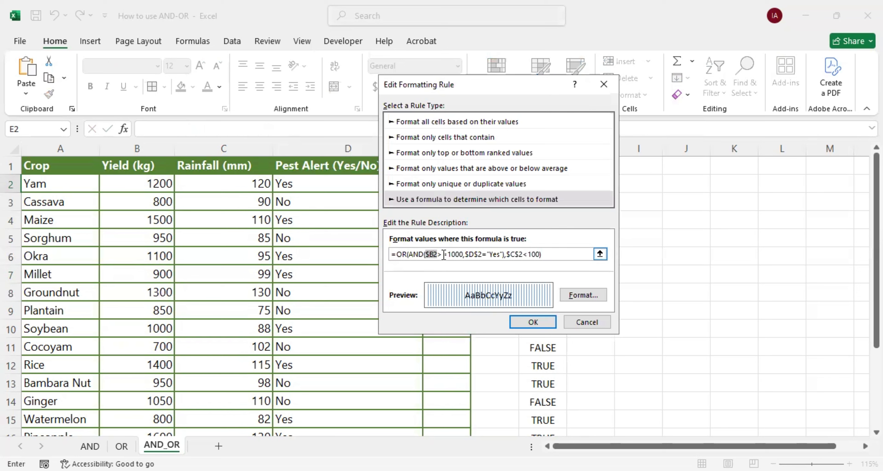
{"action": "key", "text": "F4"}
Make the rule's Pest Alert and Rainfall references relative, completing it as =OR(AND(B2>=1000,D2="Yes"),C2<100), and apply the rule to E2
{"action": "double_click", "coordinate": [472, 254]}
{"action": "key", "text": "F4"}
{"action": "key", "text": "F4"}
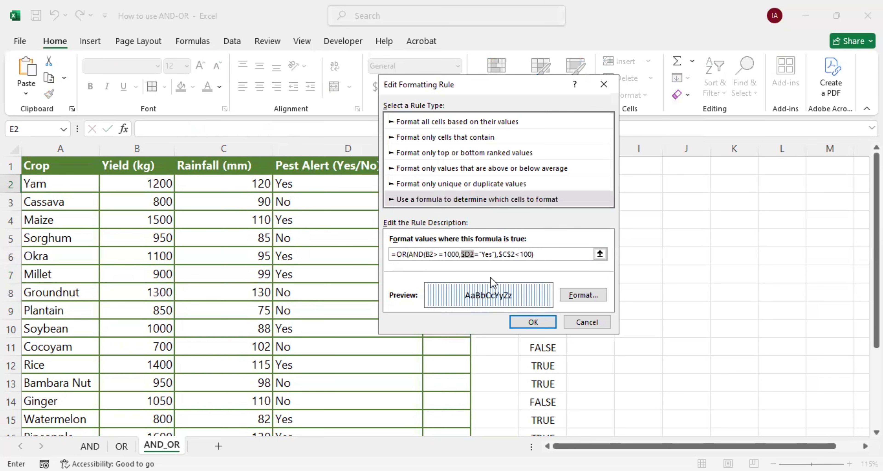
{"action": "key", "text": "F4"}
{"action": "double_click", "coordinate": [502, 254]}
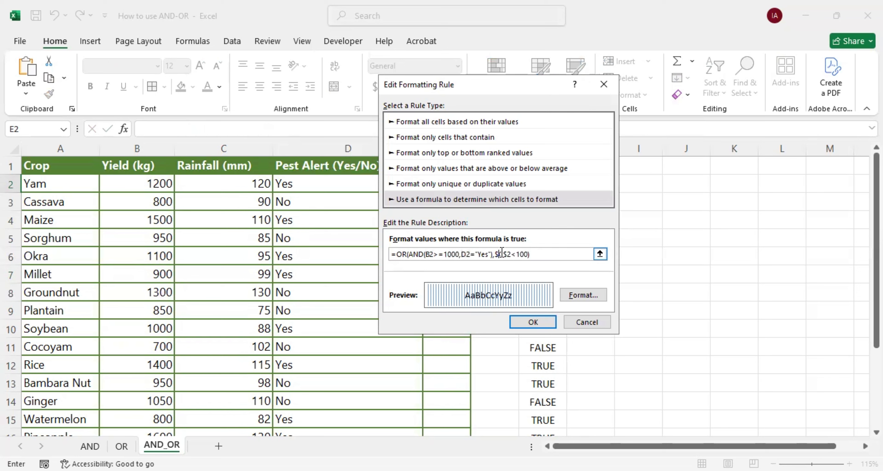
{"action": "key", "text": "F4"}
{"action": "key", "text": "F4"}
{"action": "key", "text": "F4"}
{"action": "left_click", "coordinate": [533, 322]}
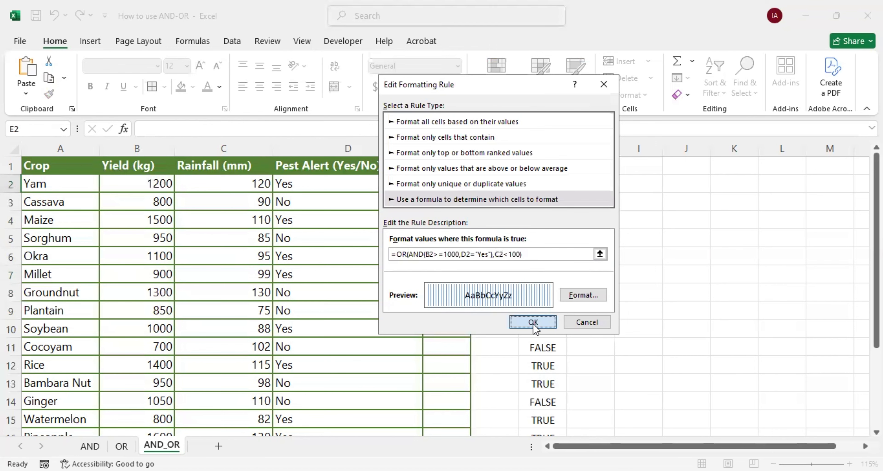
{"action": "left_click", "coordinate": [670, 291]}
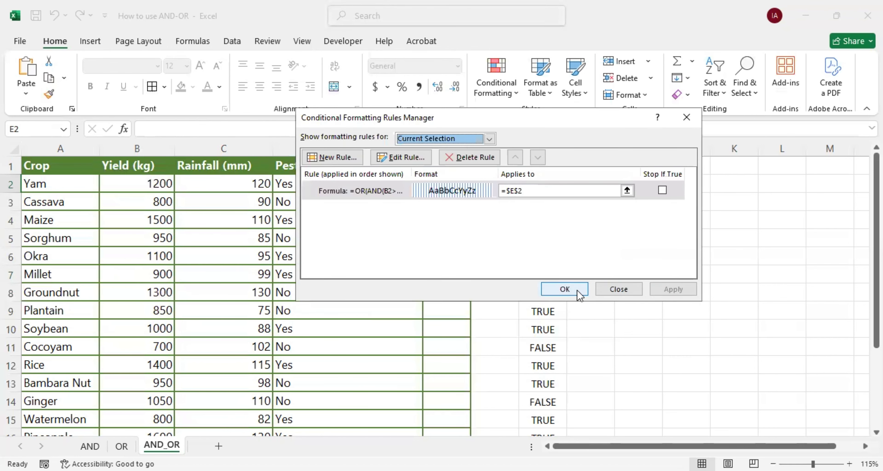
{"action": "left_click", "coordinate": [577, 290]}
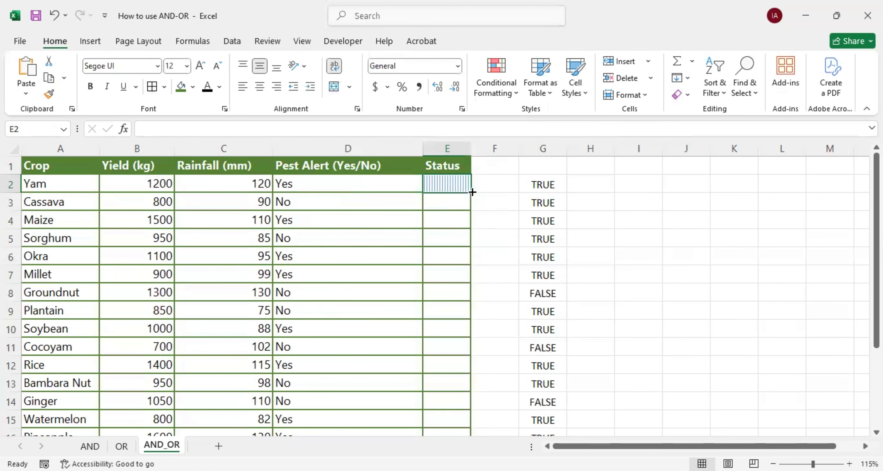
Fill E2's conditional formatting down the Status column for the crop rows and check Millet's Status cell
{"action": "left_click_drag", "start_coordinate": [472, 192], "coordinate": [473, 408]}
{"action": "scroll", "coordinate": [472, 404], "scroll_direction": "up", "scroll_amount": 3}
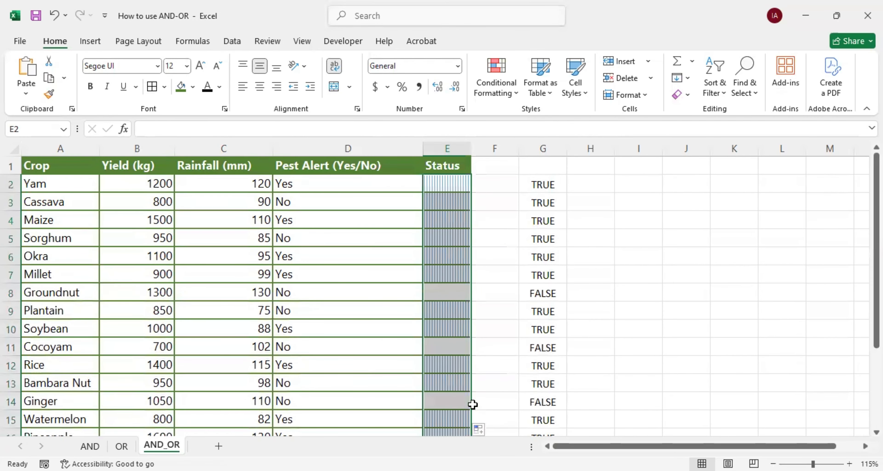
{"action": "left_click", "coordinate": [457, 269]}
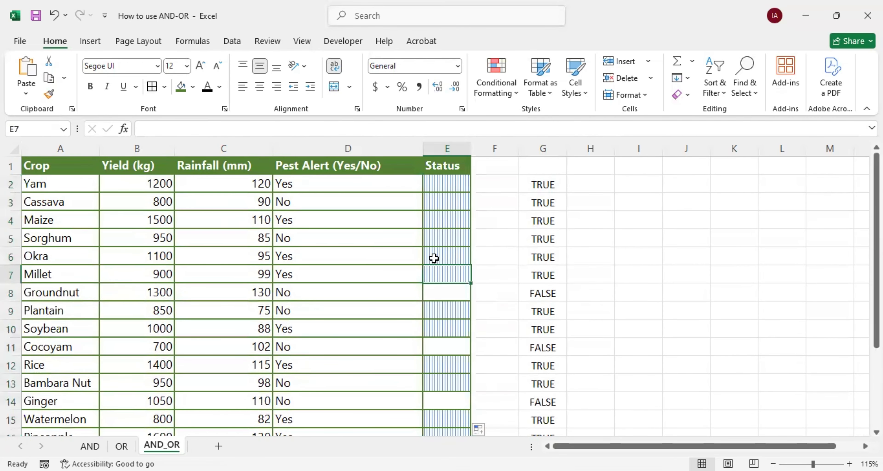